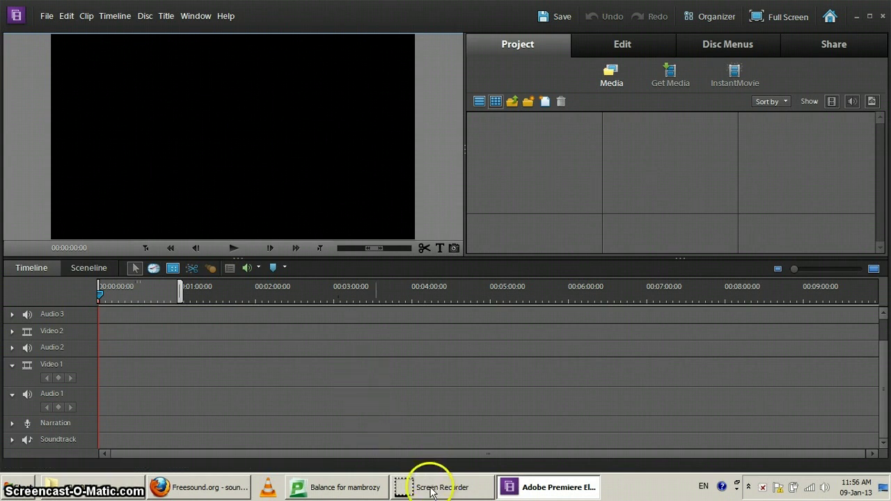
- Check the taskbar windows for the blank 'Stop Motion Animation - The Road to Pro' project
{"action": "mouse_move", "coordinate": [90, 491]}
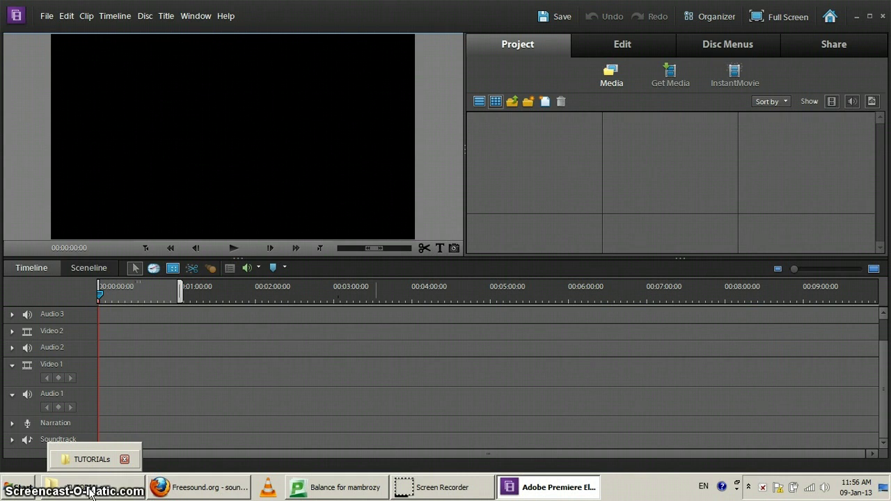
{"action": "mouse_move", "coordinate": [521, 496]}
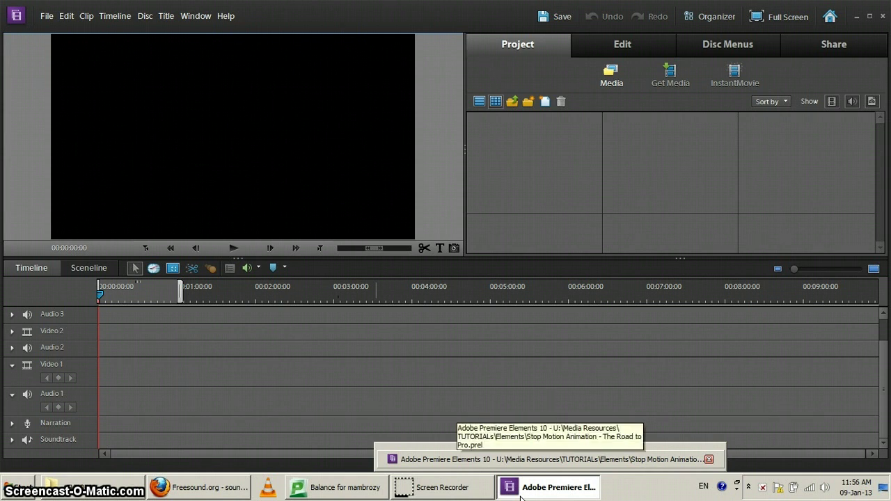
- Minimize Premiere Elements and reposition the ANIMATION GOODIES folder on the desktop
{"action": "left_click", "coordinate": [520, 495]}
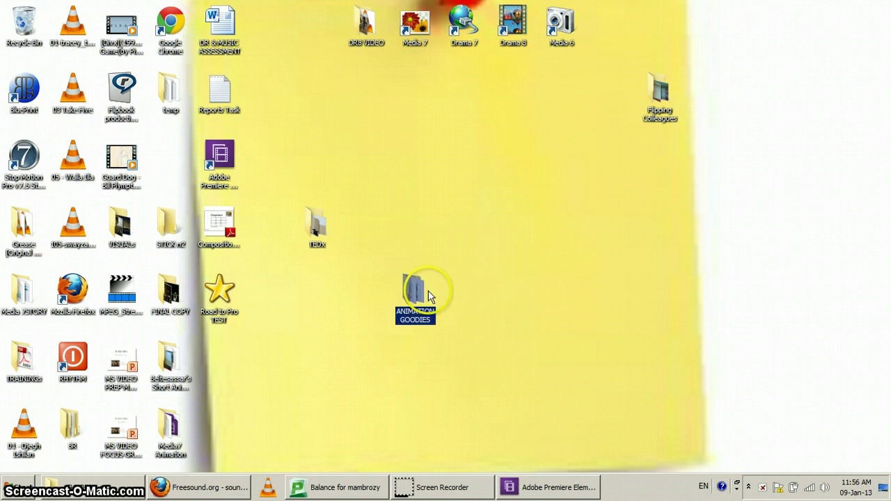
{"action": "left_click_drag", "start_coordinate": [473, 296], "coordinate": [489, 278]}
{"action": "left_click", "coordinate": [531, 271]}
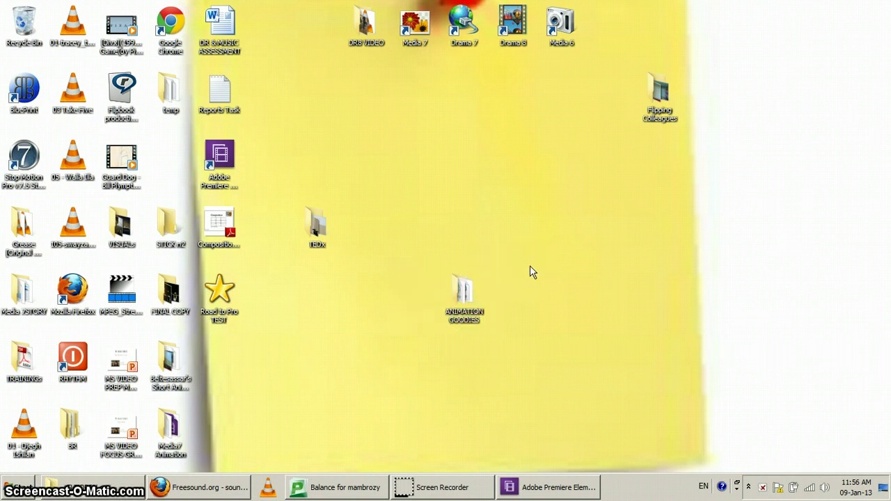
{"action": "left_click_drag", "start_coordinate": [501, 300], "coordinate": [466, 297]}
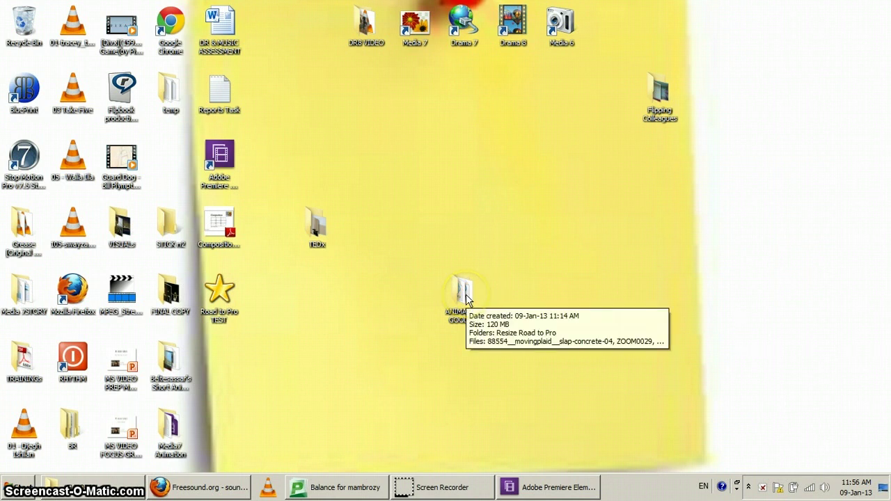
- Open ANIMATION GOODIES, move its window higher, and select the Resize Road to Pro folder
{"action": "double_click", "coordinate": [465, 296]}
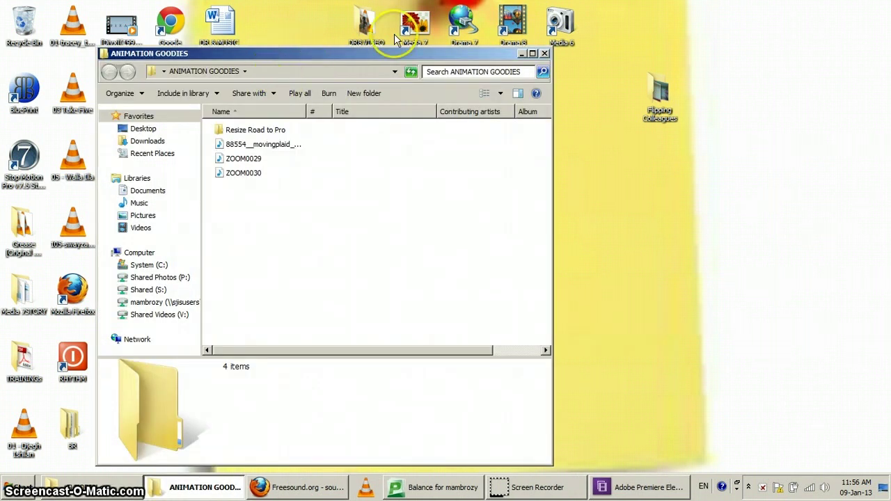
{"action": "left_click_drag", "start_coordinate": [276, 53], "coordinate": [394, 34]}
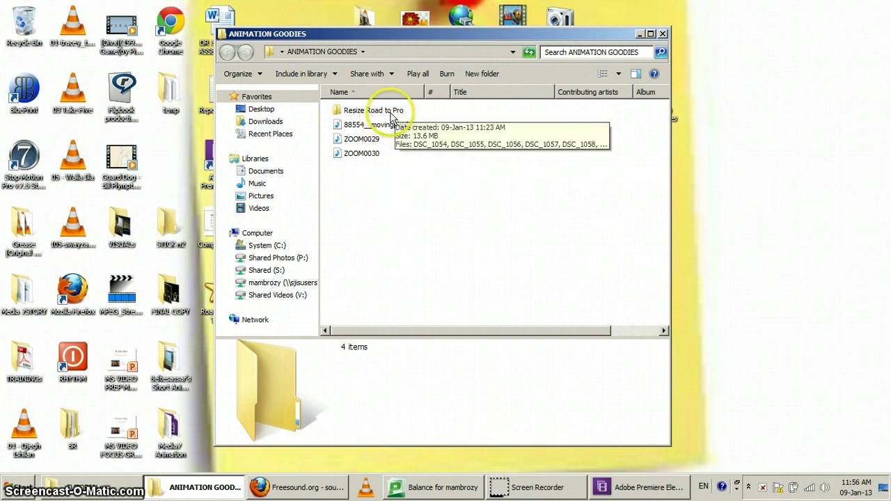
{"action": "left_click", "coordinate": [395, 113]}
- Open Resize Road to Pro and preview the first frame, DSC_1054
{"action": "double_click", "coordinate": [394, 113]}
{"action": "left_click", "coordinate": [379, 109]}
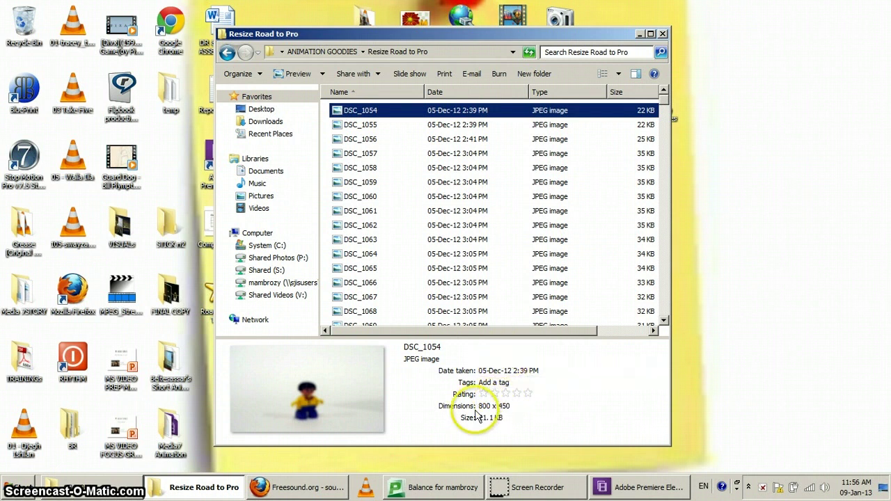
{"action": "key", "text": "Down"}
{"action": "key", "text": "Down"}
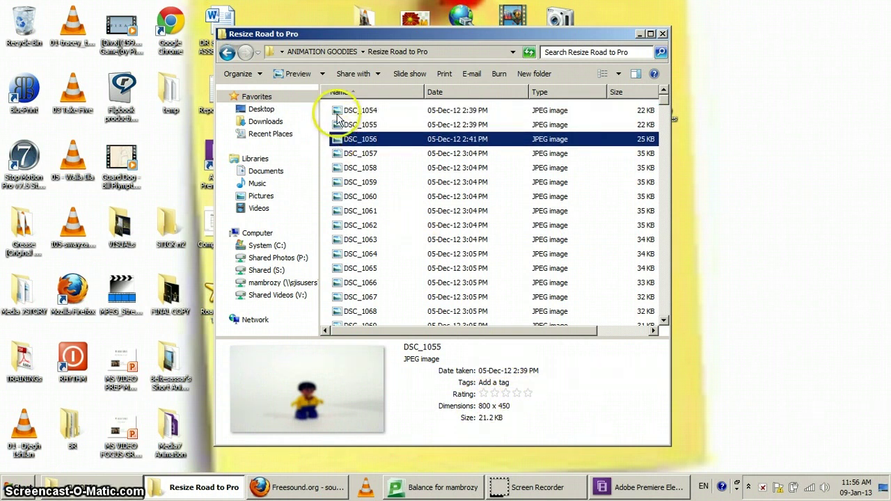
{"action": "key", "text": "Up"}
{"action": "key", "text": "Up"}
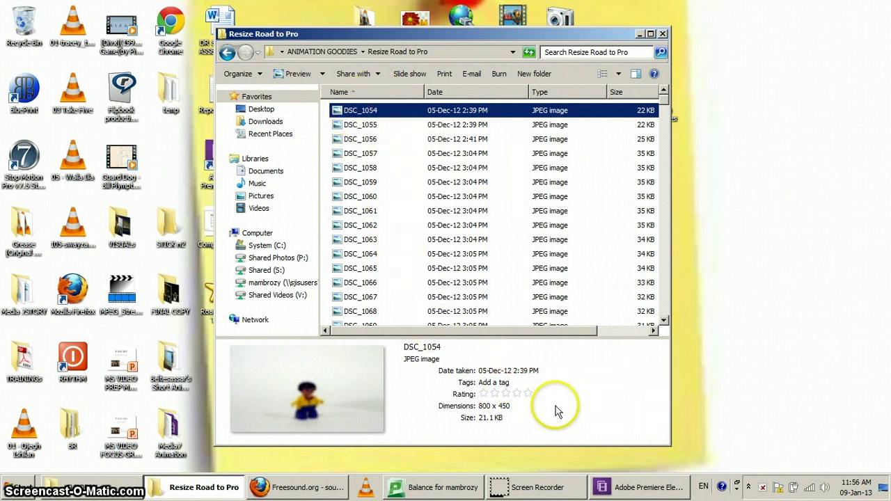
- Preview frames DSC_1055 through DSC_1062 in the details pane, ending on DSC_1060
{"action": "left_click", "coordinate": [354, 124]}
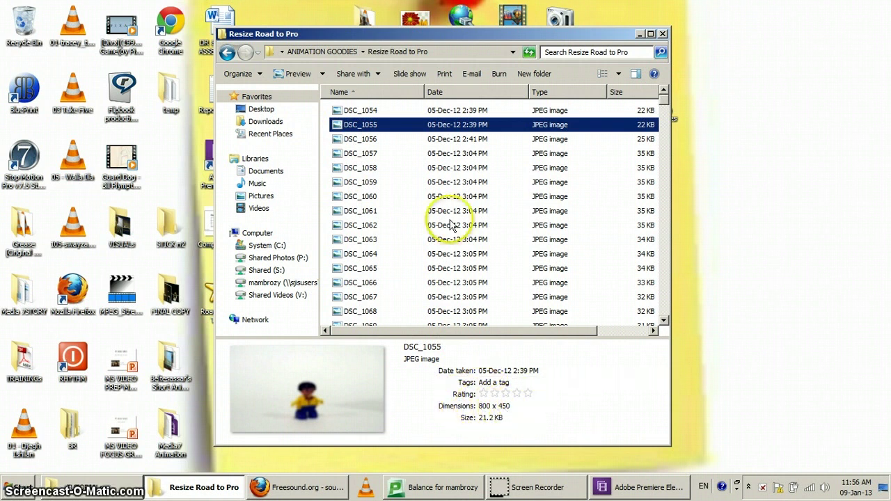
{"action": "left_click", "coordinate": [340, 109]}
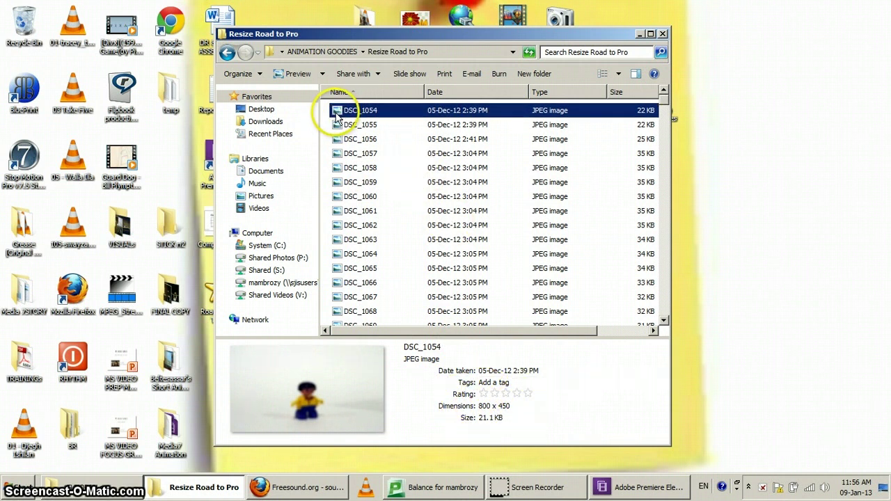
{"action": "left_click", "coordinate": [337, 168]}
{"action": "left_click", "coordinate": [337, 196]}
{"action": "left_click", "coordinate": [335, 210]}
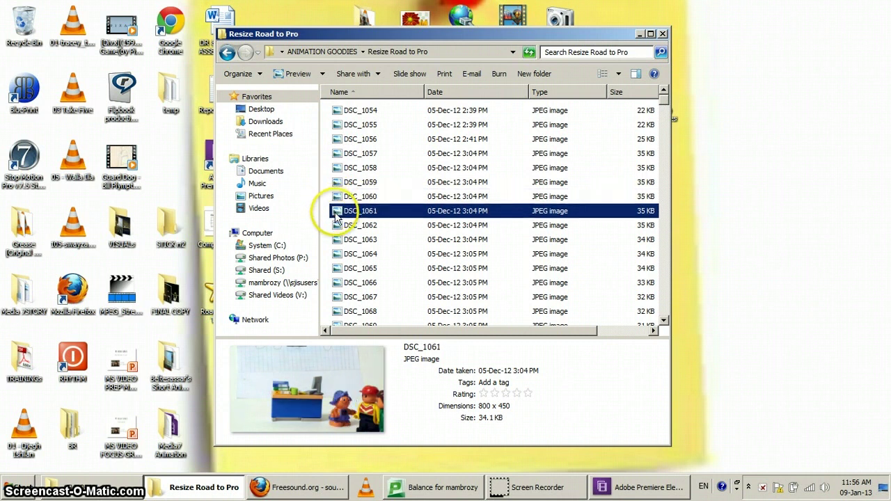
{"action": "left_click", "coordinate": [335, 225]}
{"action": "left_click", "coordinate": [339, 197]}
- Open DSC_1060 in Photo Viewer, page forward to DSC_1066, then close the viewer
{"action": "double_click", "coordinate": [338, 198]}
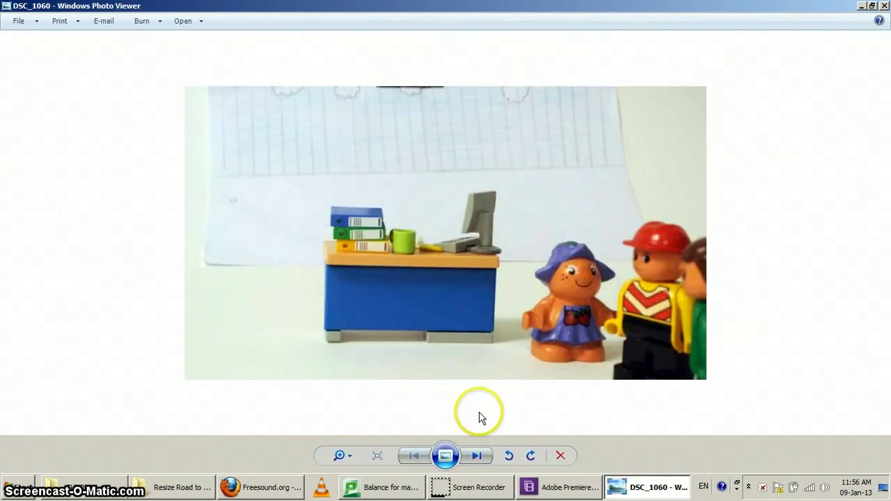
{"action": "left_click", "coordinate": [476, 455]}
{"action": "left_click", "coordinate": [476, 456]}
{"action": "left_click", "coordinate": [477, 456]}
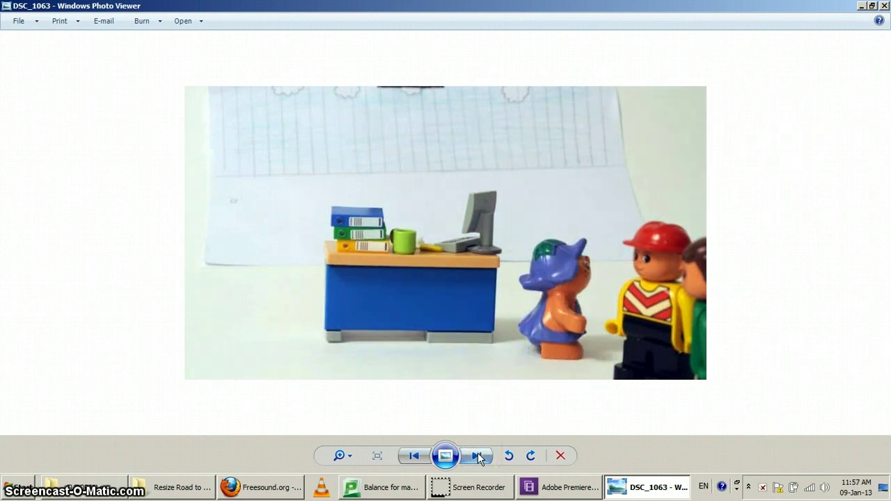
{"action": "left_click", "coordinate": [477, 456]}
{"action": "left_click", "coordinate": [477, 455]}
{"action": "left_click", "coordinate": [477, 456]}
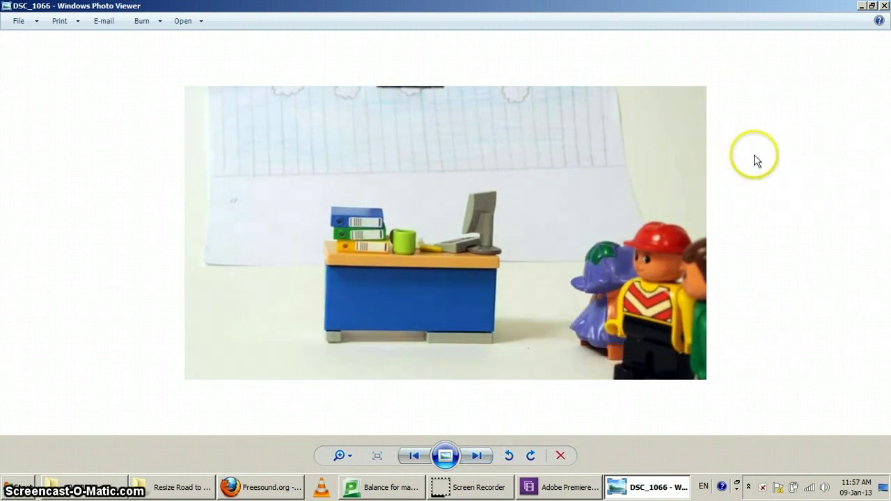
{"action": "left_click", "coordinate": [882, 6]}
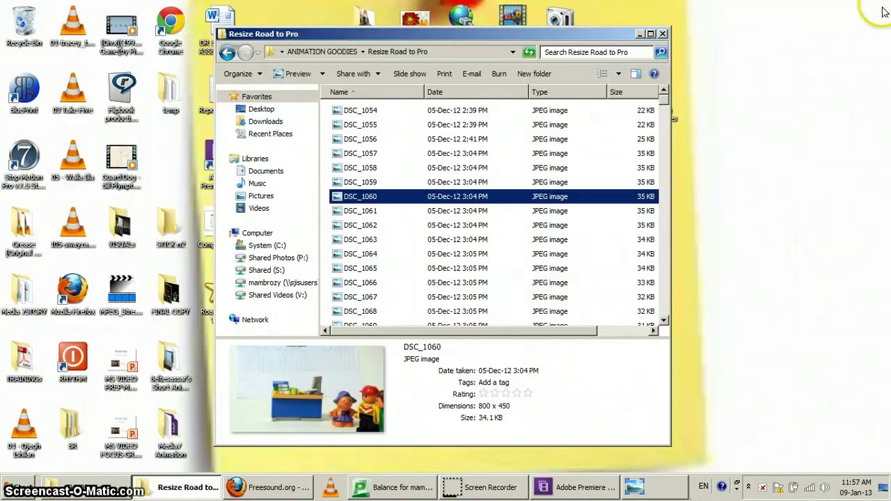
- Switch to Large Icons and inspect the blurry hand frame DSC_1056 full size
{"action": "left_click", "coordinate": [619, 74]}
{"action": "left_click", "coordinate": [657, 39]}
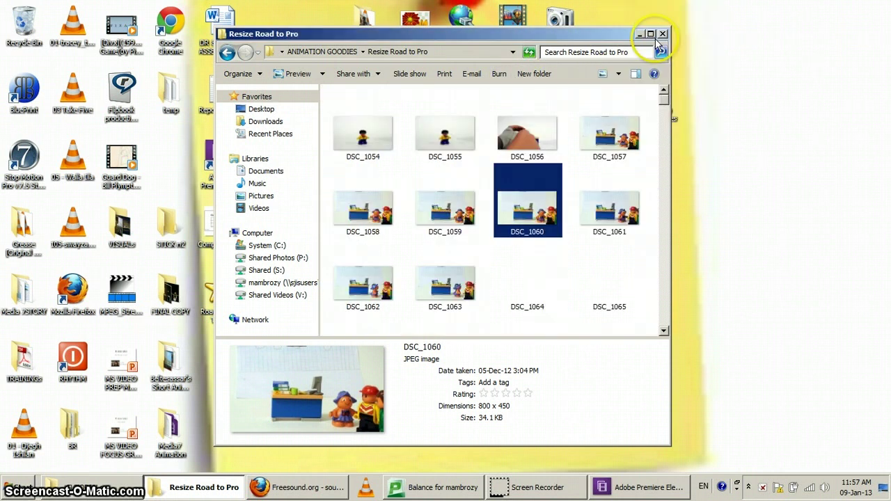
{"action": "left_click", "coordinate": [530, 135]}
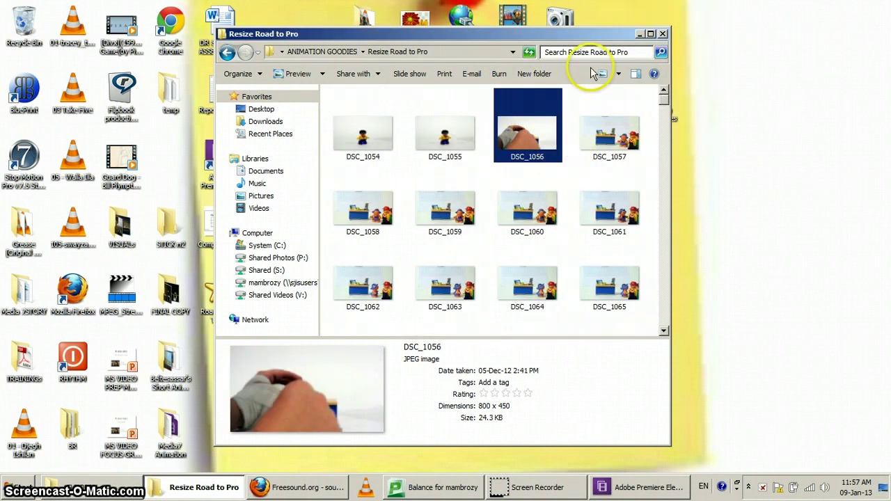
{"action": "double_click", "coordinate": [515, 146]}
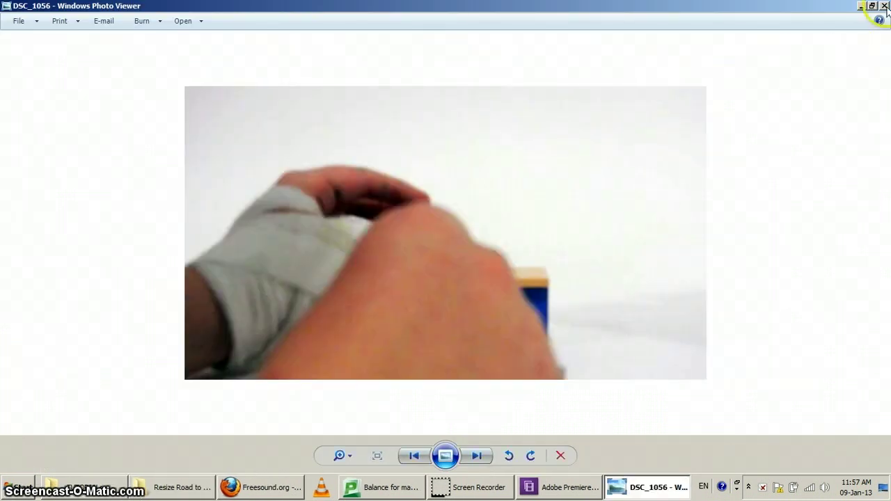
{"action": "left_click", "coordinate": [884, 5]}
{"action": "left_click", "coordinate": [550, 177]}
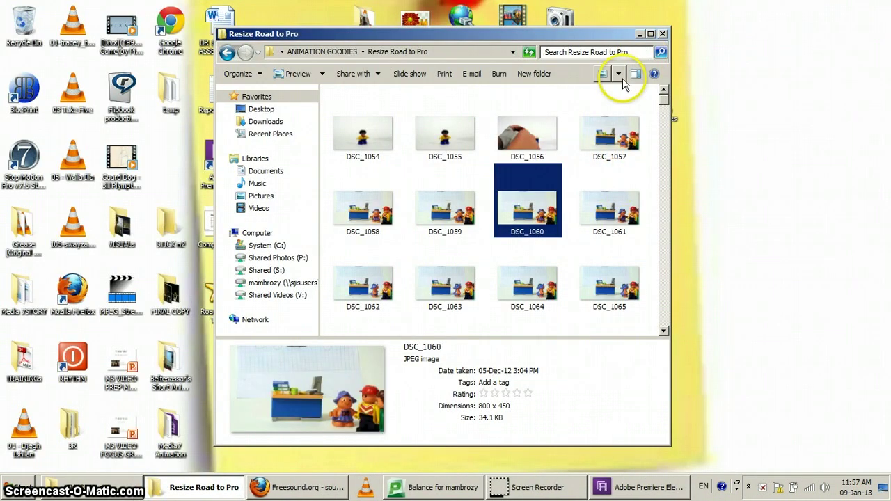
- Try List view, then return to the thumbnail icon view
{"action": "left_click", "coordinate": [619, 74]}
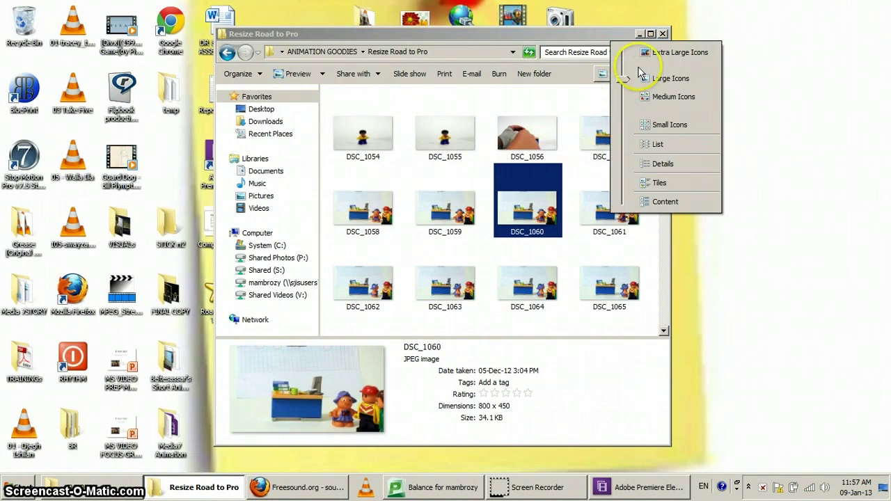
{"action": "left_click", "coordinate": [654, 146]}
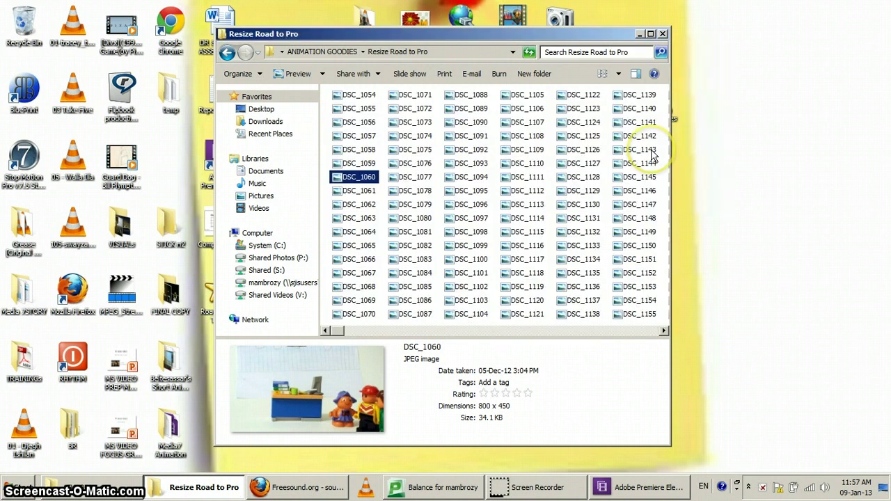
{"action": "left_click", "coordinate": [618, 74]}
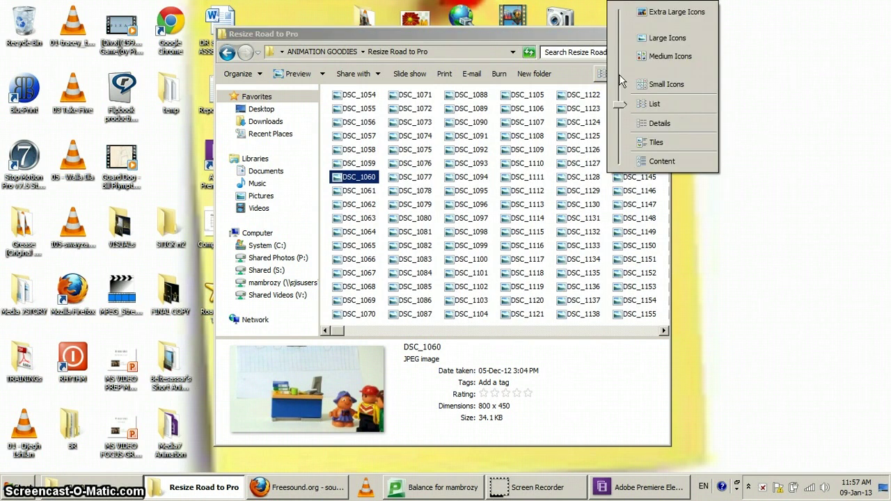
{"action": "left_click", "coordinate": [698, 32]}
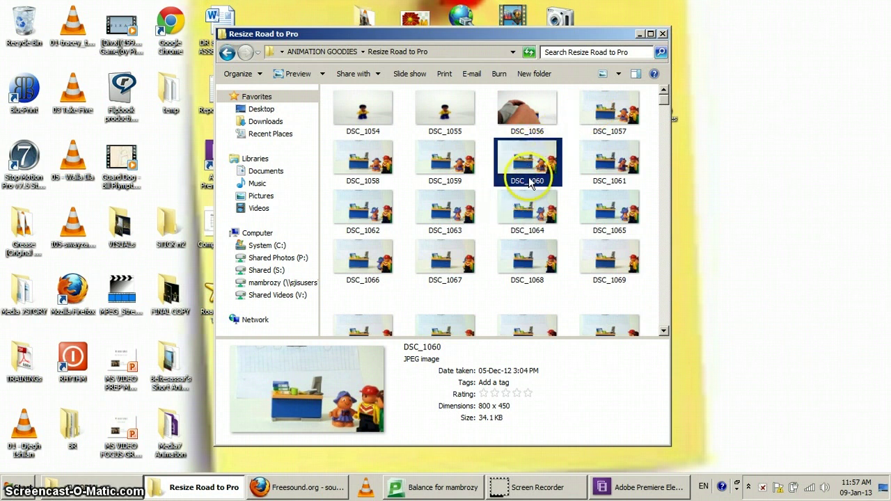
- Delete the hand frame DSC_1056 after checking DSC_1075
{"action": "left_click", "coordinate": [524, 111]}
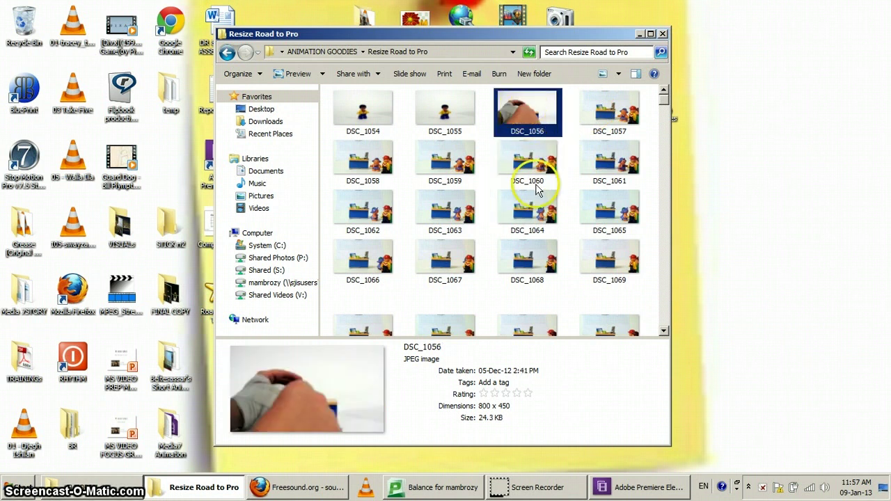
{"action": "scroll", "coordinate": [536, 190], "scroll_direction": "down", "scroll_amount": 3}
{"action": "left_click", "coordinate": [476, 163]}
{"action": "scroll", "coordinate": [529, 144], "scroll_direction": "up", "scroll_amount": 3}
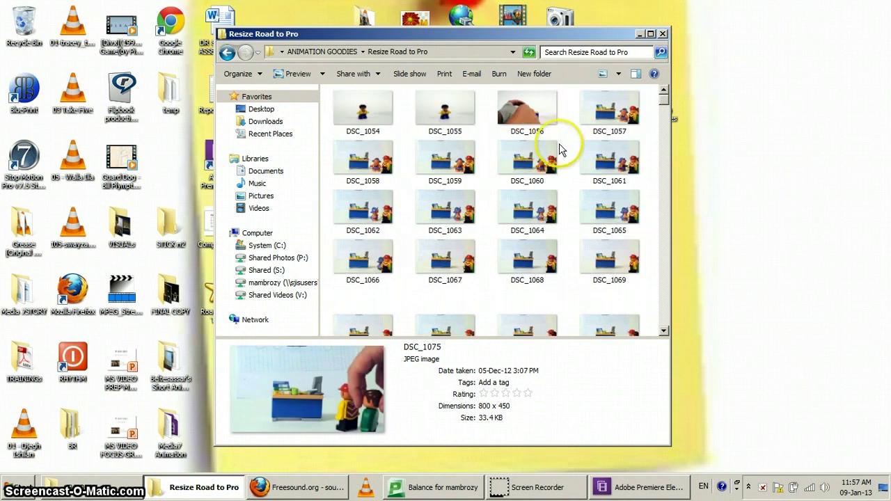
{"action": "left_click", "coordinate": [513, 111]}
{"action": "key", "text": "Delete"}
{"action": "key", "text": "Return"}
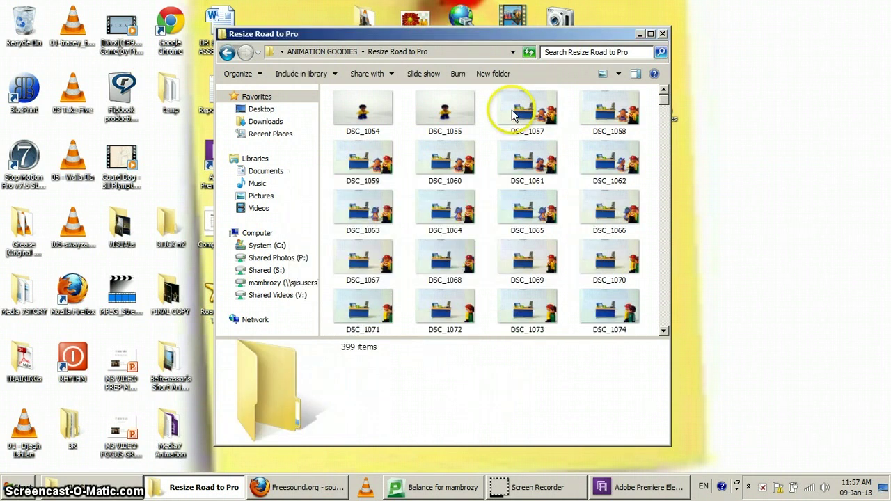
- Delete frame DSC_1075
{"action": "scroll", "coordinate": [428, 181], "scroll_direction": "down", "scroll_amount": 3}
{"action": "scroll", "coordinate": [432, 181], "scroll_direction": "up", "scroll_amount": 2}
{"action": "left_click", "coordinate": [355, 156]}
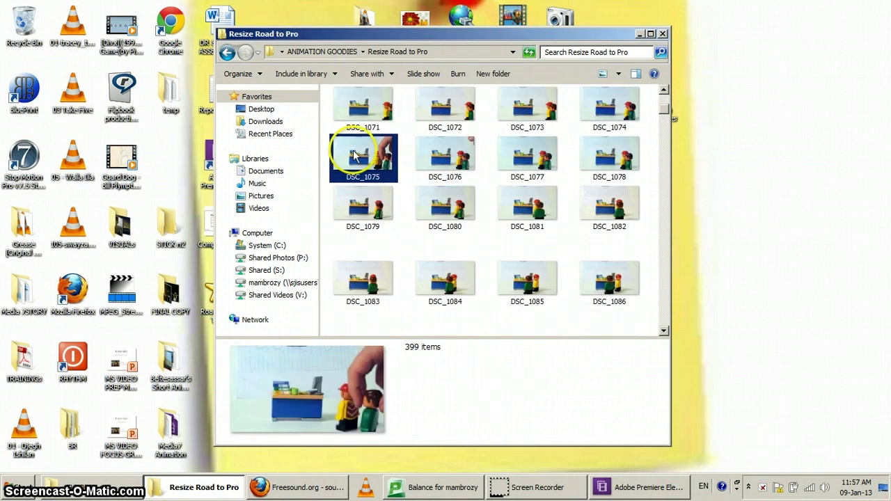
{"action": "key", "text": "Delete"}
{"action": "key", "text": "Return"}
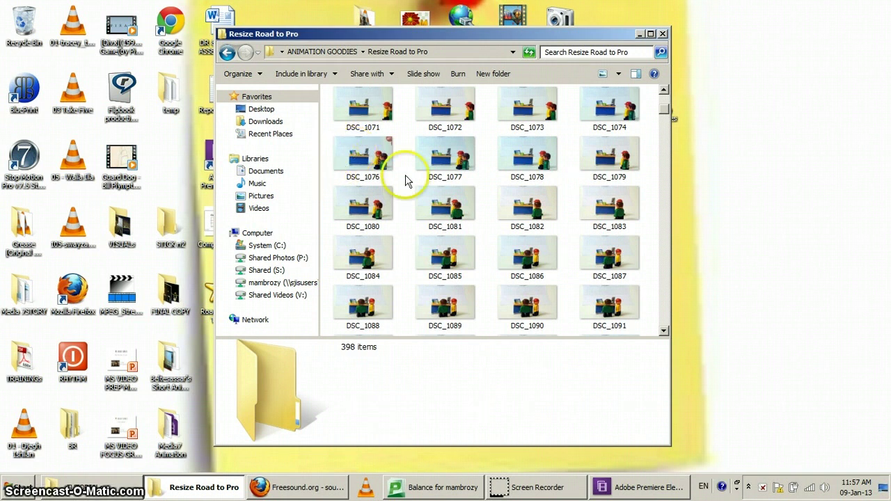
- Scroll down to frame DSC_1381 and delete it
{"action": "scroll", "coordinate": [457, 204], "scroll_direction": "down", "scroll_amount": 5}
{"action": "scroll", "coordinate": [457, 206], "scroll_direction": "down", "scroll_amount": 10}
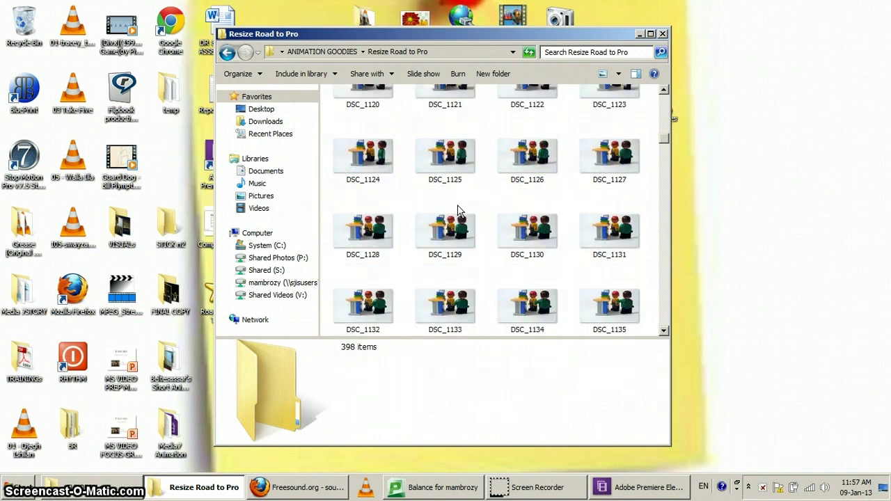
{"action": "scroll", "coordinate": [457, 211], "scroll_direction": "down", "scroll_amount": 8}
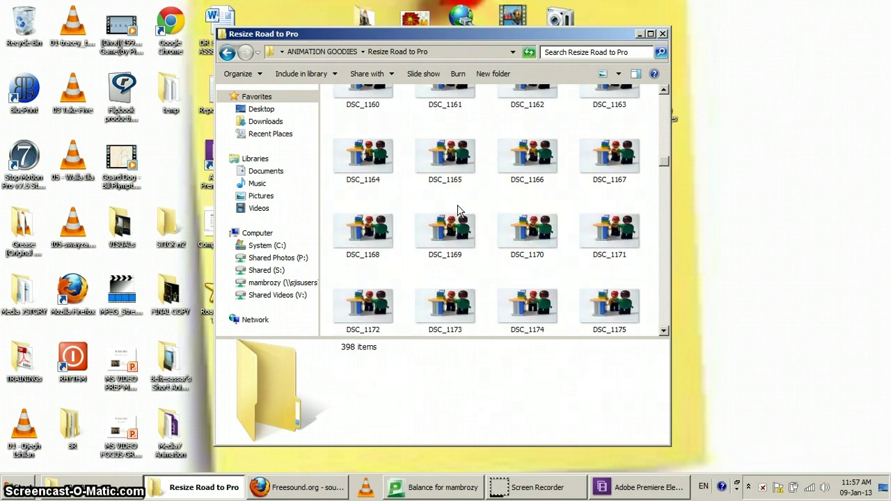
{"action": "scroll", "coordinate": [457, 211], "scroll_direction": "down", "scroll_amount": 8}
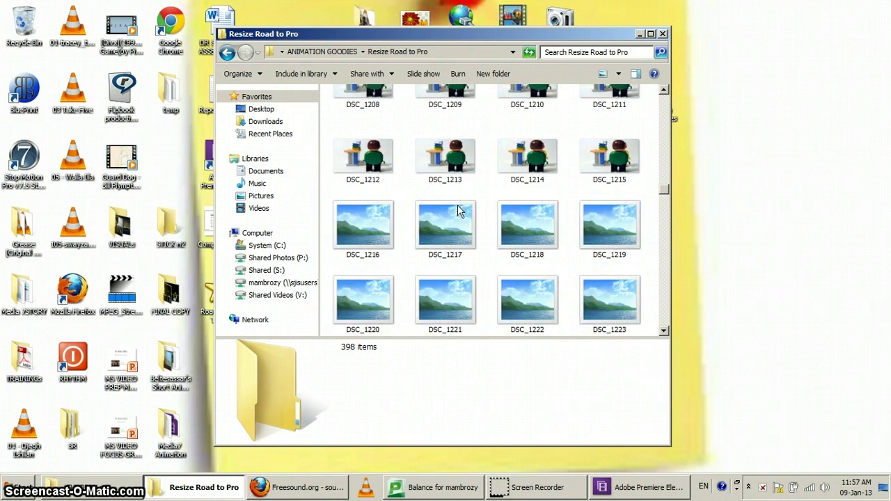
{"action": "scroll", "coordinate": [457, 209], "scroll_direction": "down", "scroll_amount": 10}
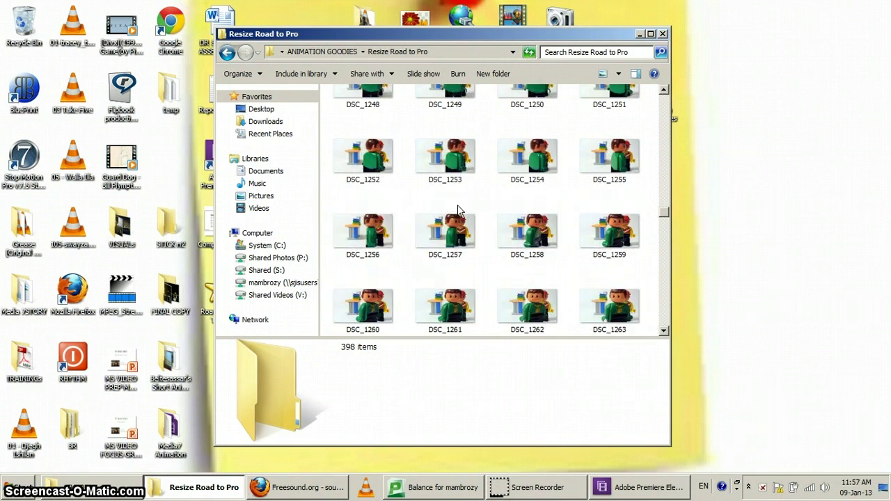
{"action": "scroll", "coordinate": [457, 211], "scroll_direction": "down", "scroll_amount": 2}
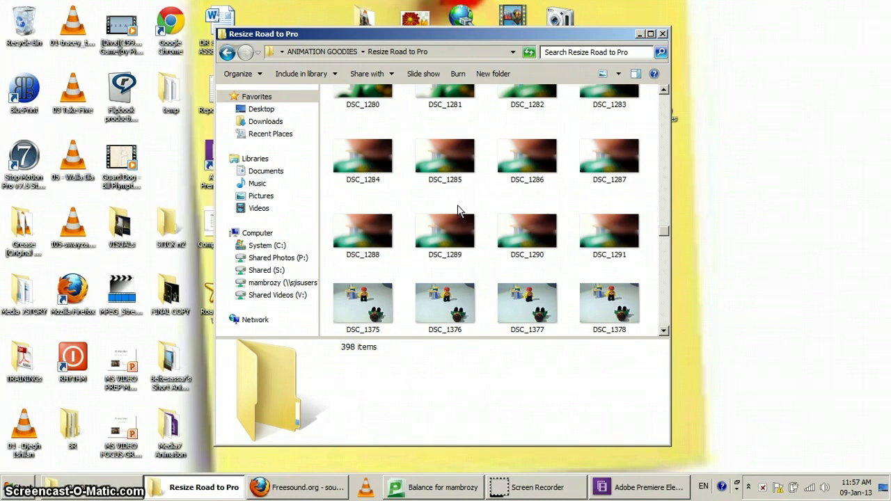
{"action": "scroll", "coordinate": [460, 210], "scroll_direction": "down", "scroll_amount": 3}
{"action": "left_click", "coordinate": [533, 185]}
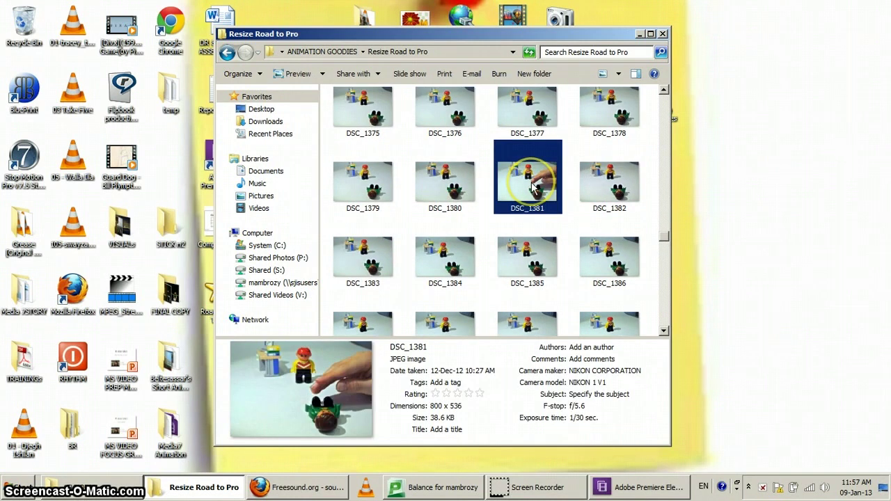
{"action": "key", "text": "Delete"}
- Confirm deleting DSC_1381, then check the ZOOM0029 and ZOOM0030 recordings in ANIMATION GOODIES
{"action": "key", "text": "Return"}
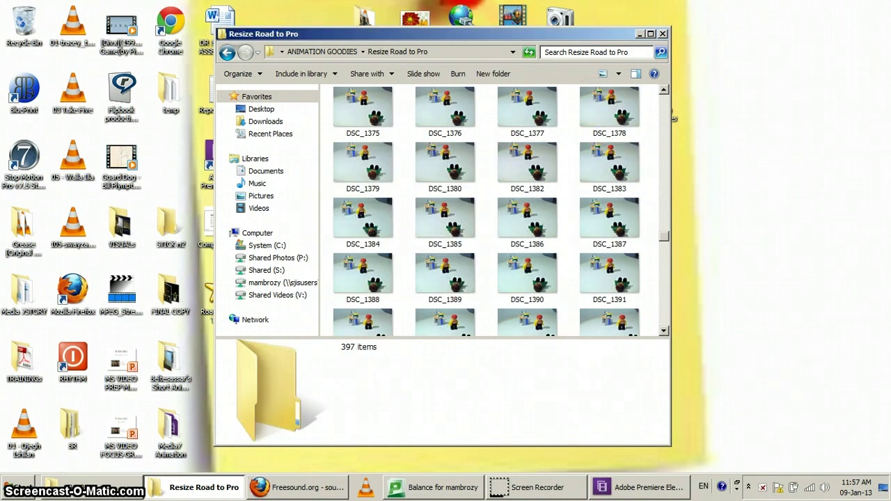
{"action": "left_click", "coordinate": [322, 52]}
{"action": "left_click", "coordinate": [382, 175]}
{"action": "left_click", "coordinate": [360, 141]}
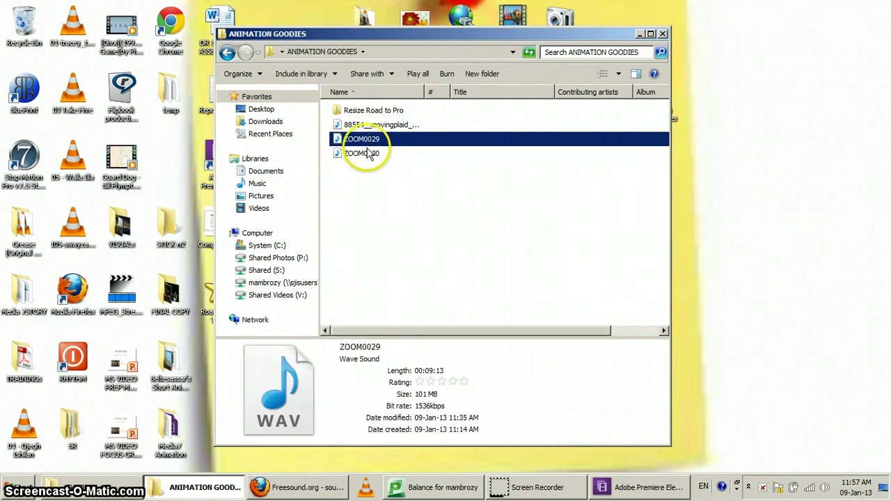
{"action": "left_click", "coordinate": [363, 149]}
{"action": "left_click", "coordinate": [362, 139]}
{"action": "left_click", "coordinate": [365, 153]}
{"action": "left_click", "coordinate": [400, 174]}
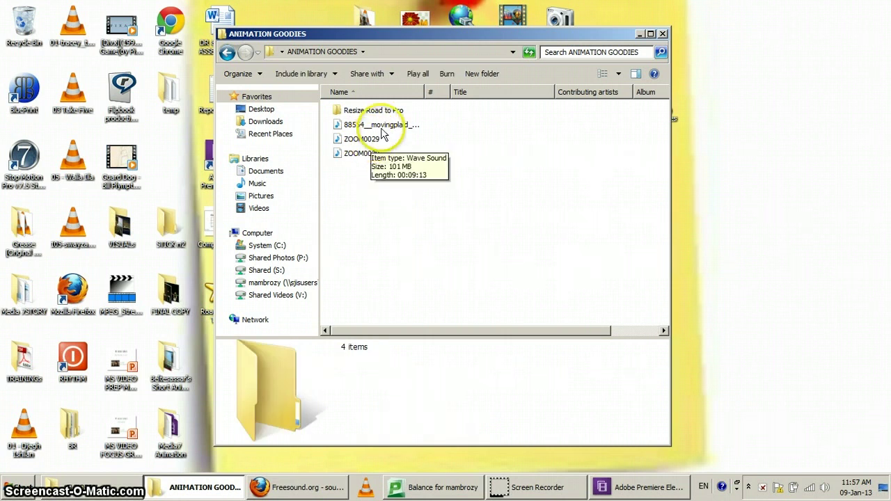
- Check the slap-concrete sound file's details, then bring up the Freesound page
{"action": "left_click", "coordinate": [375, 124]}
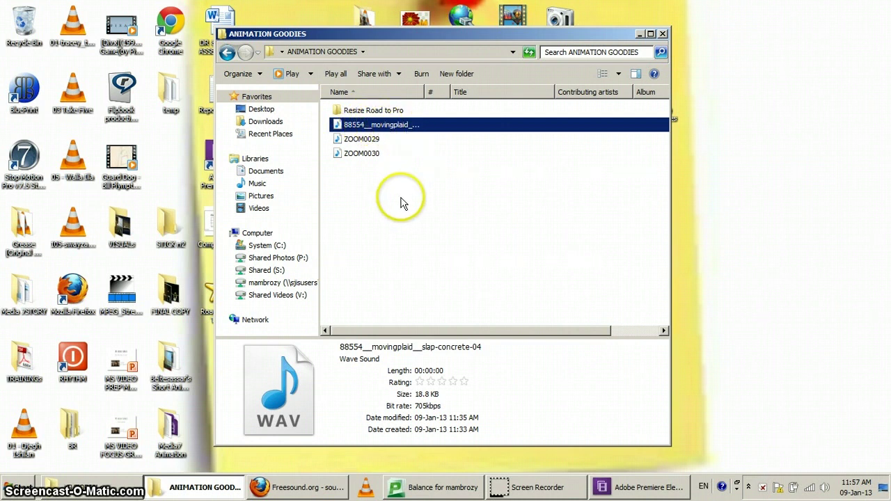
{"action": "left_click", "coordinate": [376, 250]}
{"action": "left_click", "coordinate": [299, 486]}
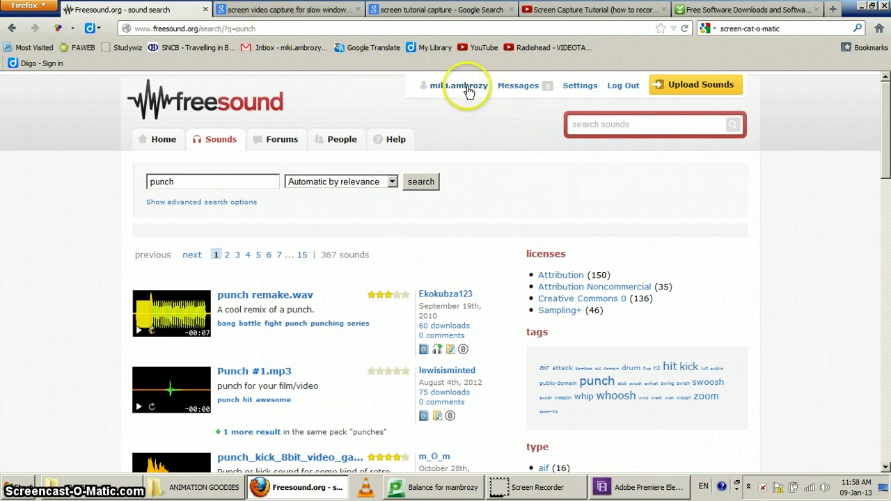
- Search Freesound for 'punch' and preview the Punch_02.wav result
{"action": "left_click", "coordinate": [619, 125]}
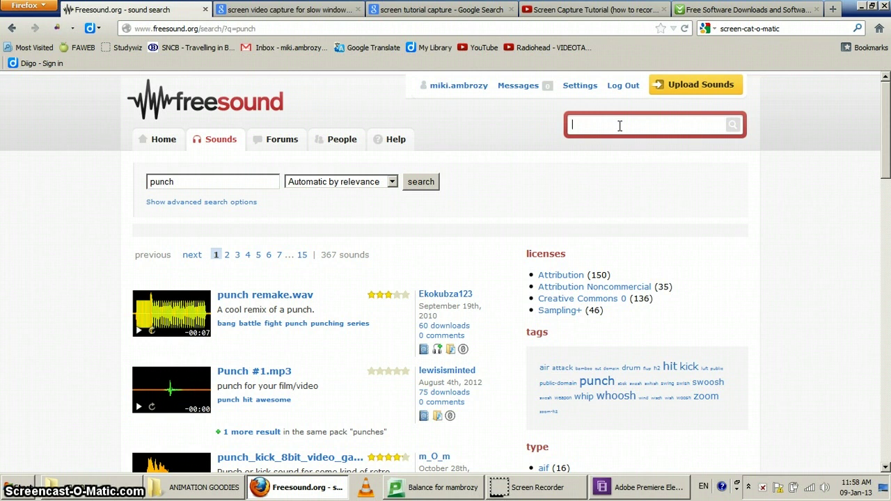
{"action": "type", "text": "punch"}
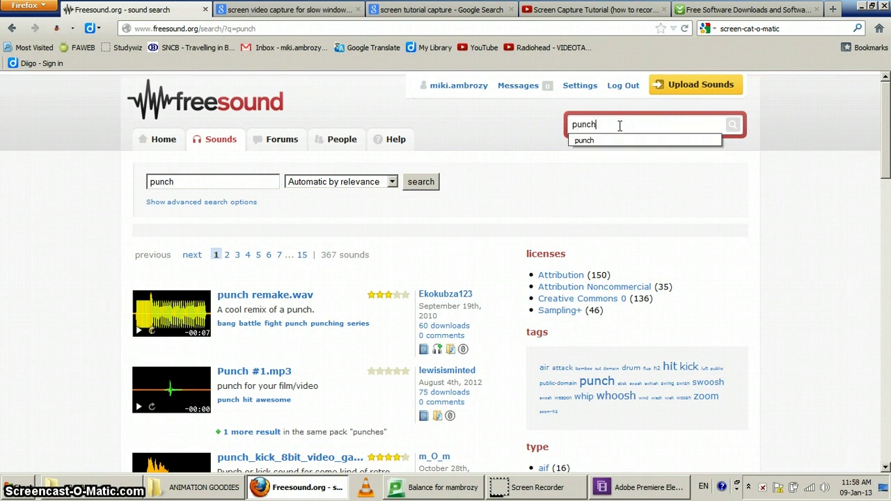
{"action": "key", "text": "Return"}
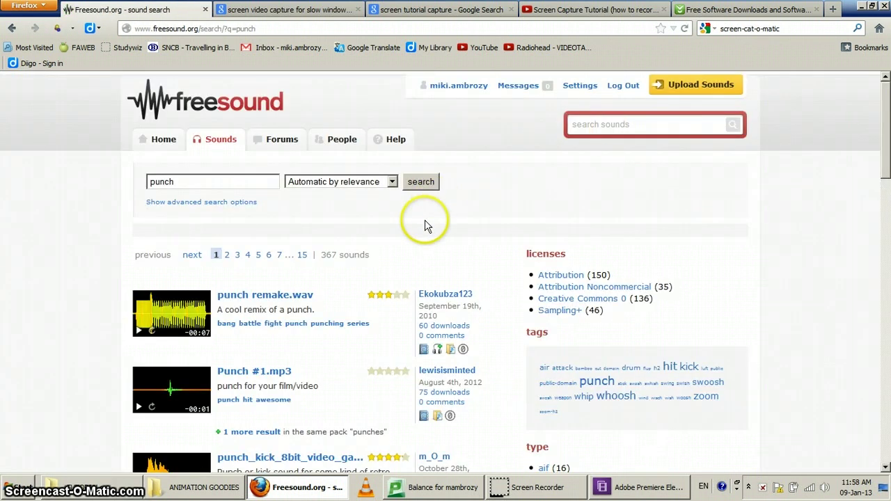
{"action": "scroll", "coordinate": [461, 223], "scroll_direction": "down", "scroll_amount": 6}
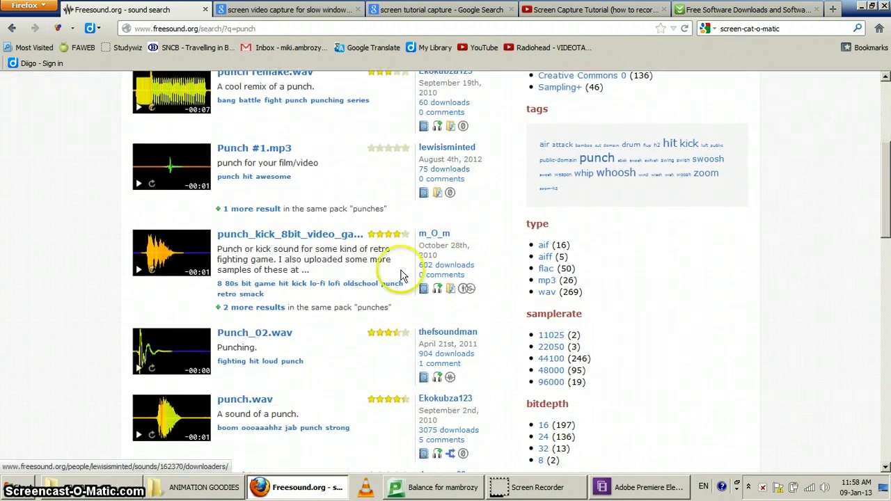
{"action": "left_click", "coordinate": [139, 368]}
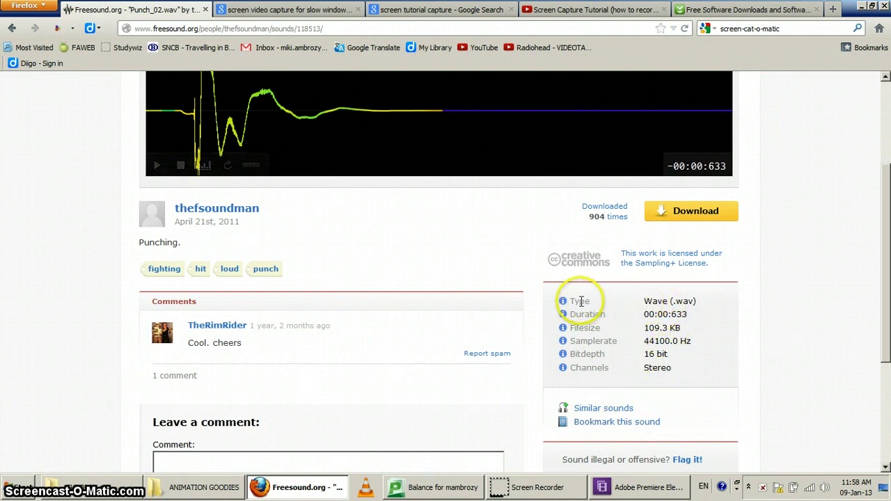
- Save the Punch_02.wav download as 118513__thefsoundman__punch-02.wav and return to Premiere Elements
{"action": "left_click", "coordinate": [646, 300]}
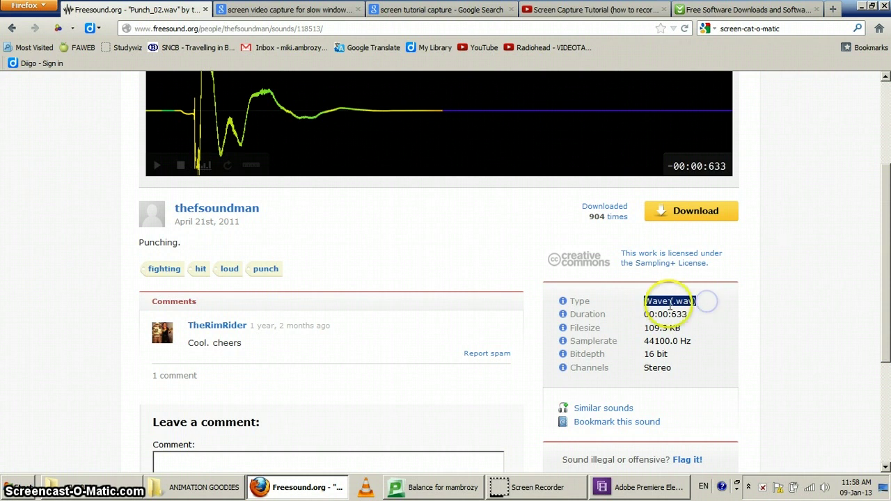
{"action": "left_click", "coordinate": [674, 213]}
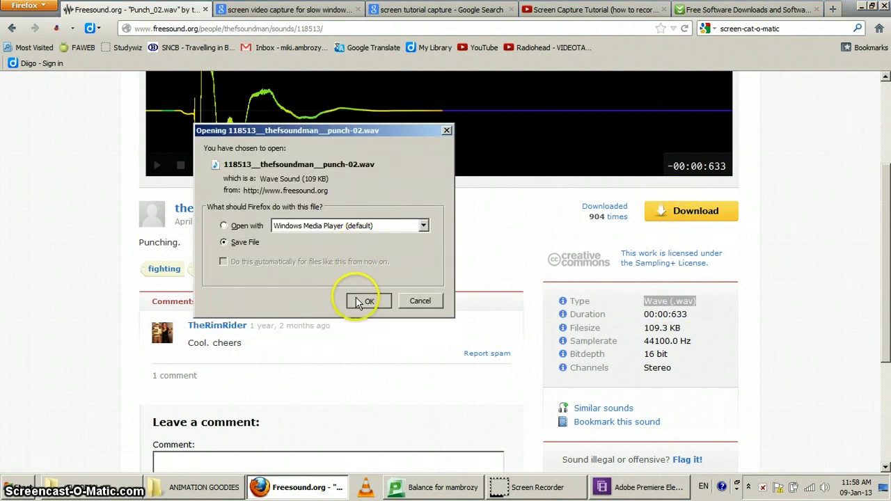
{"action": "left_click", "coordinate": [358, 304]}
{"action": "left_click", "coordinate": [285, 174]}
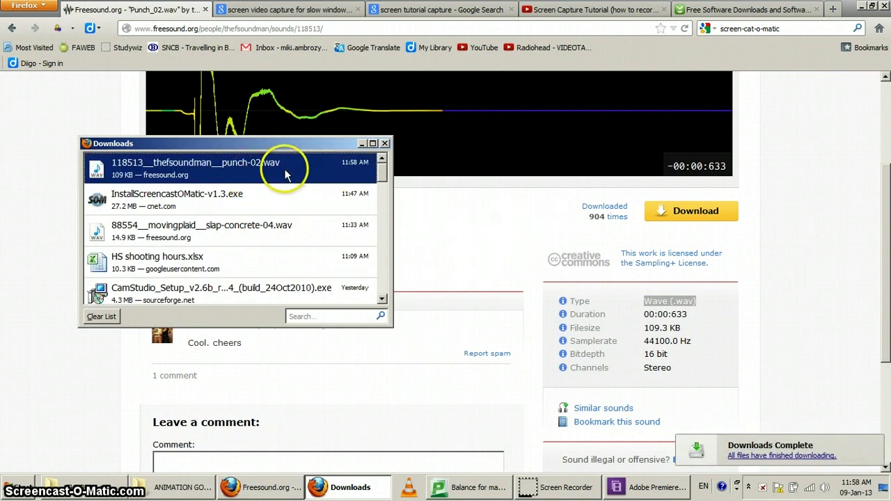
{"action": "left_click", "coordinate": [635, 490]}
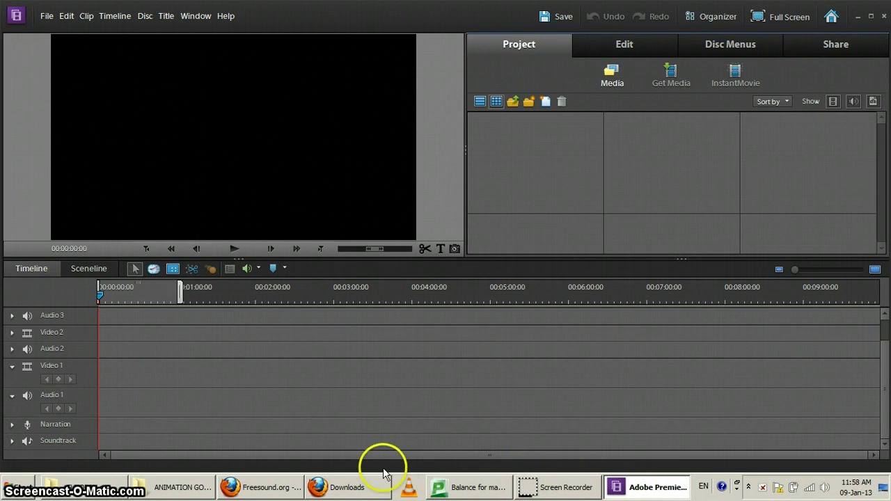
- Show the Firefox Downloads list over Premiere and open the folder holding punch-02.wav
{"action": "left_click", "coordinate": [230, 487]}
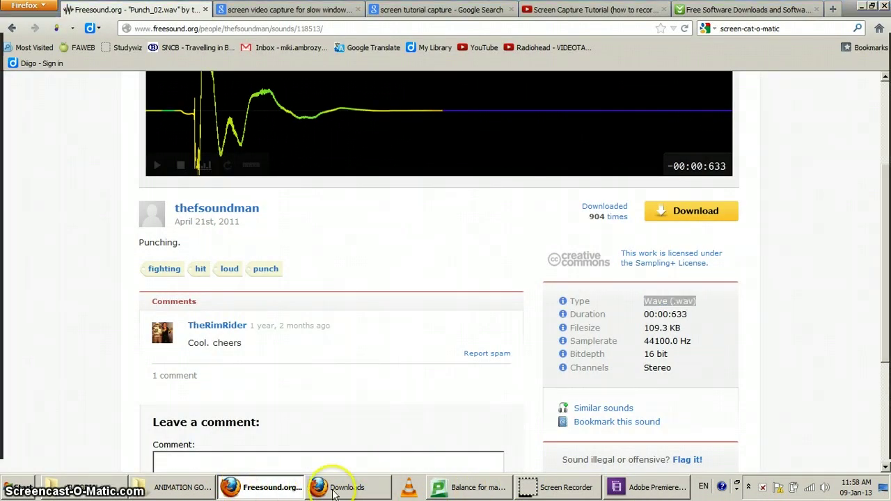
{"action": "left_click", "coordinate": [276, 492]}
{"action": "left_click", "coordinate": [341, 487]}
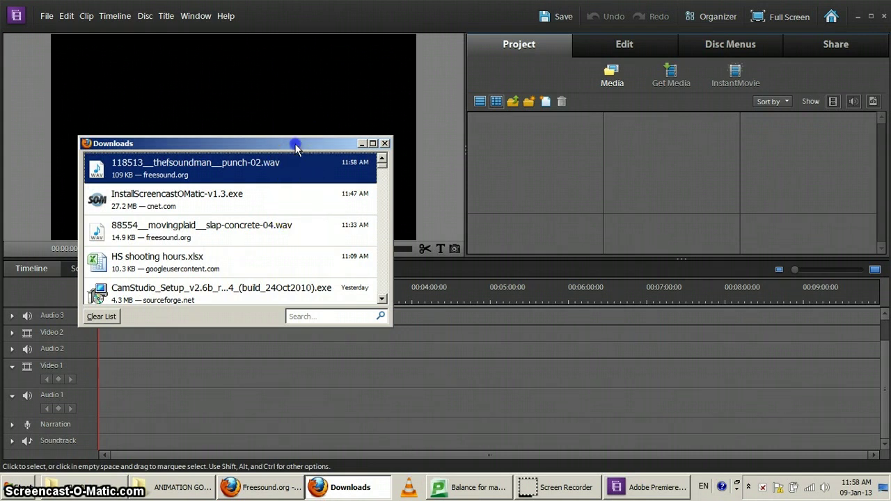
{"action": "left_click_drag", "start_coordinate": [295, 148], "coordinate": [313, 131]}
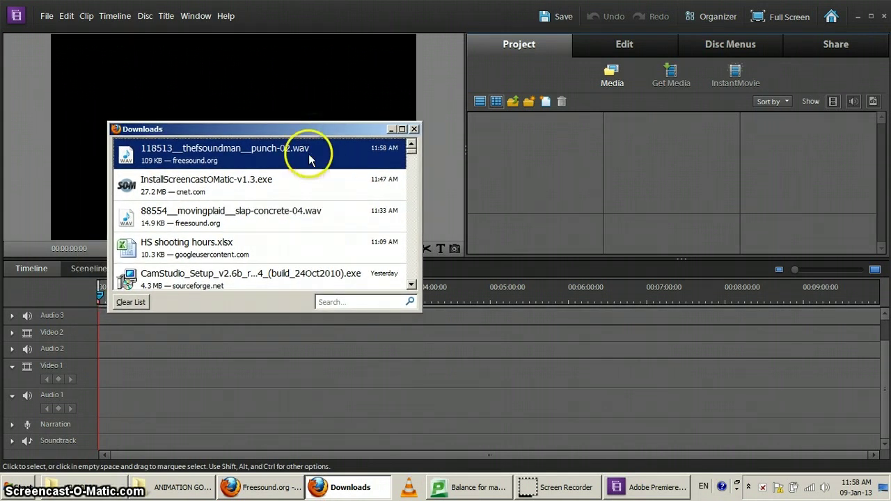
{"action": "right_click", "coordinate": [334, 156]}
{"action": "left_click", "coordinate": [292, 158]}
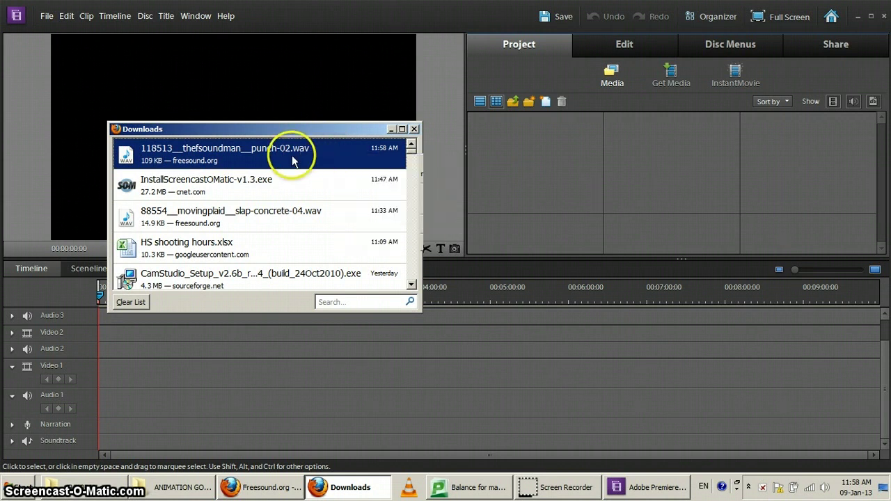
{"action": "right_click", "coordinate": [323, 159]}
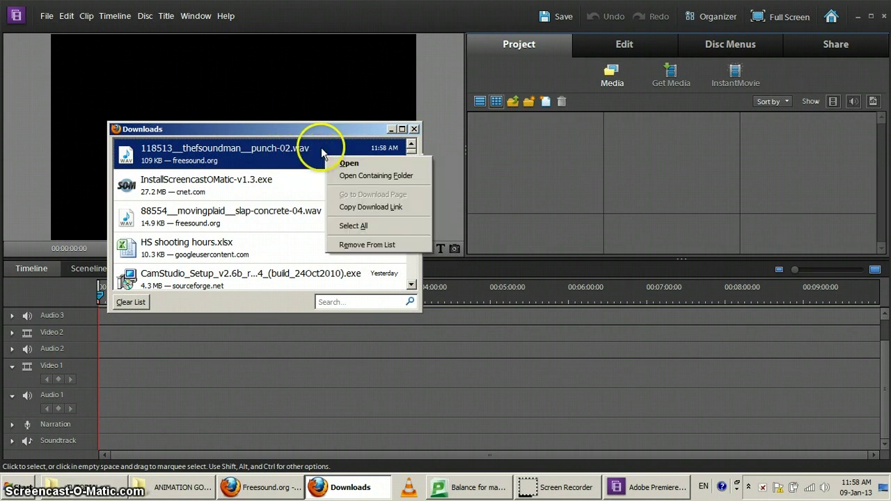
{"action": "left_click", "coordinate": [345, 176]}
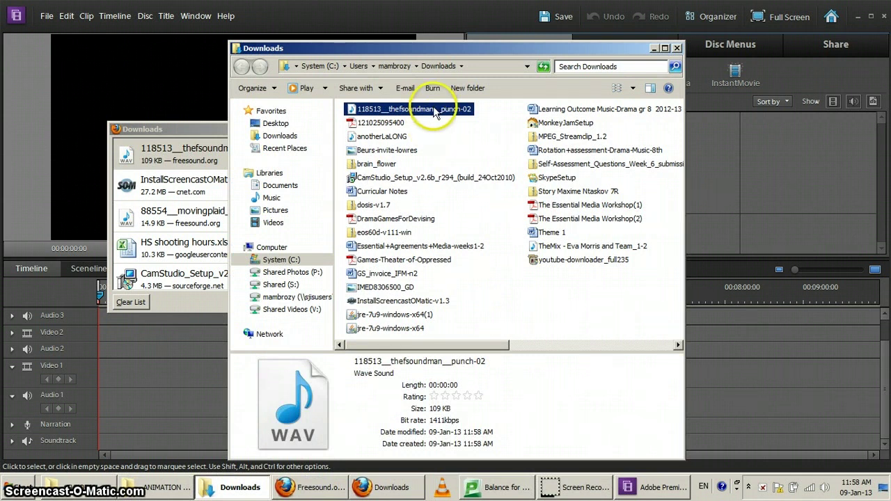
- Cut the downloaded punch-02 sound file in the Downloads window to move it
{"action": "right_click", "coordinate": [394, 111]}
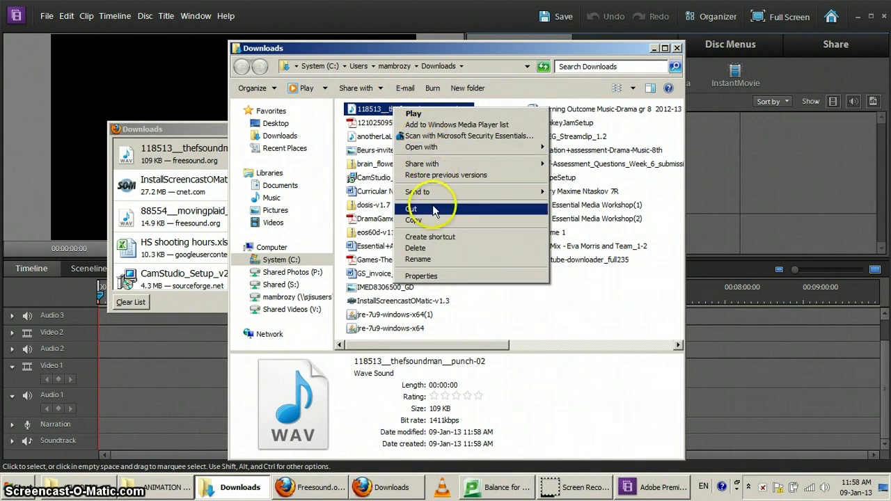
{"action": "left_click", "coordinate": [435, 204]}
{"action": "right_click", "coordinate": [435, 111]}
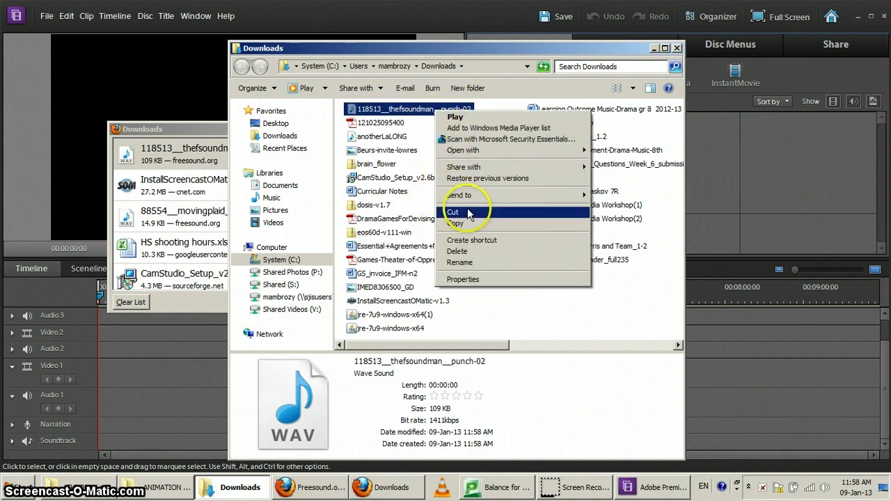
{"action": "left_click", "coordinate": [465, 211]}
{"action": "left_click", "coordinate": [451, 111]}
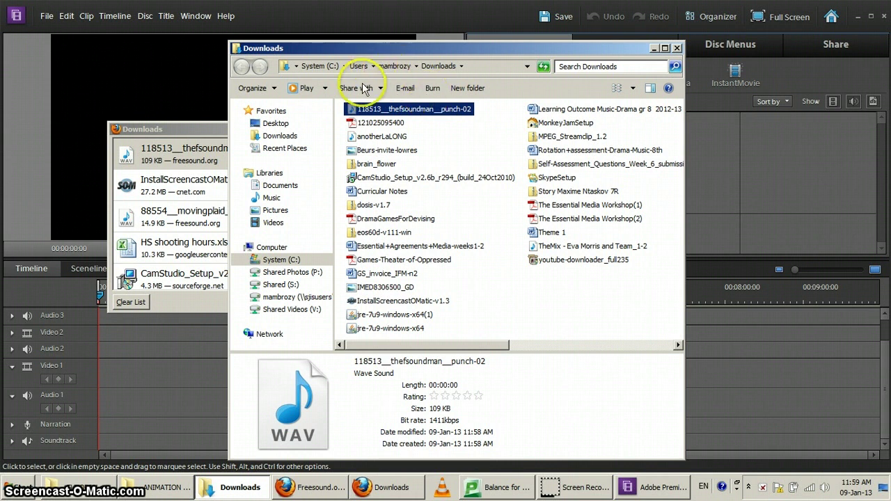
- Move the punch-02 sound into Desktop > ANIMATION GOODIES and select it there
{"action": "left_click", "coordinate": [270, 123]}
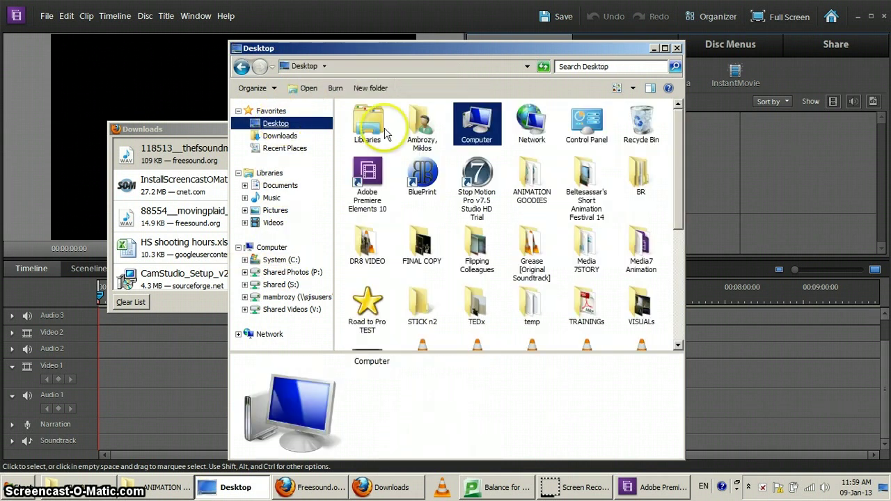
{"action": "double_click", "coordinate": [530, 178]}
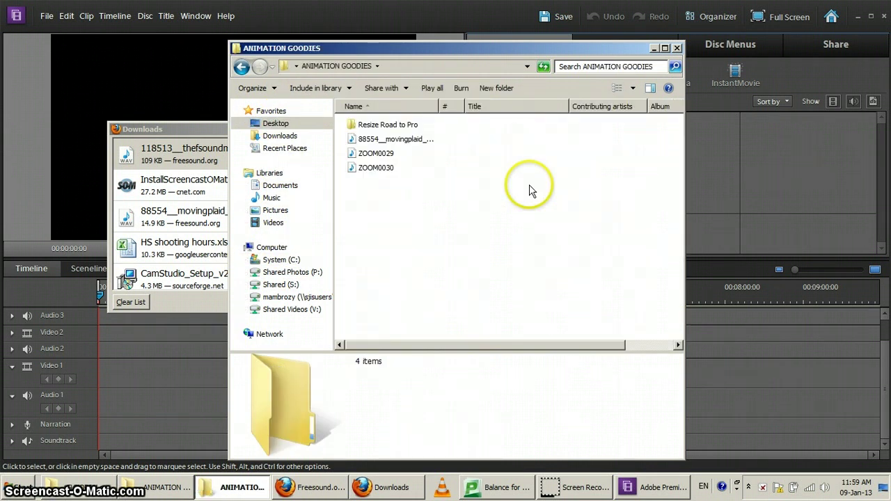
{"action": "left_click_drag", "start_coordinate": [400, 213], "coordinate": [400, 214]}
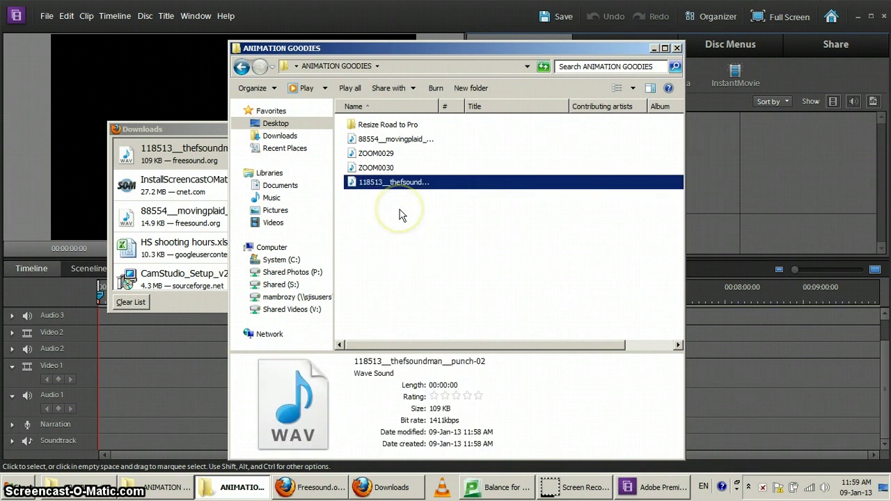
{"action": "left_click", "coordinate": [400, 213]}
{"action": "right_click", "coordinate": [401, 210]}
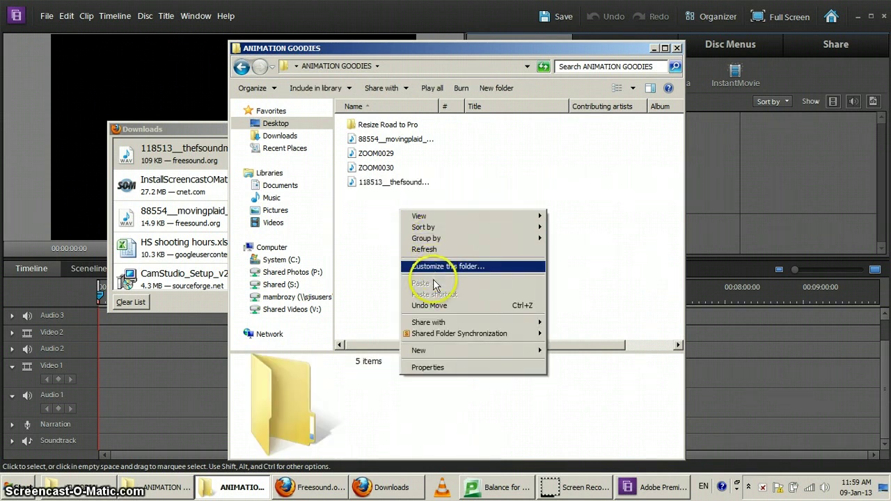
{"action": "left_click", "coordinate": [379, 244]}
{"action": "left_click", "coordinate": [384, 185]}
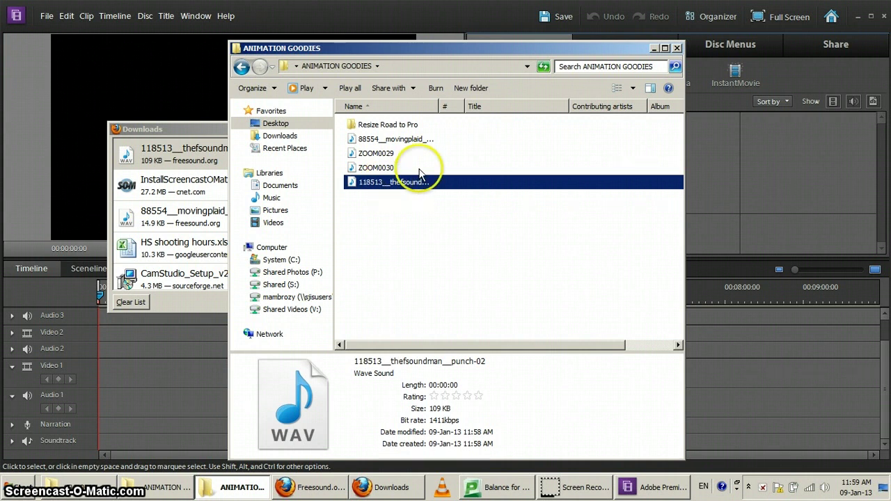
- Preview the punch sound, then close the media player
{"action": "left_click", "coordinate": [307, 88]}
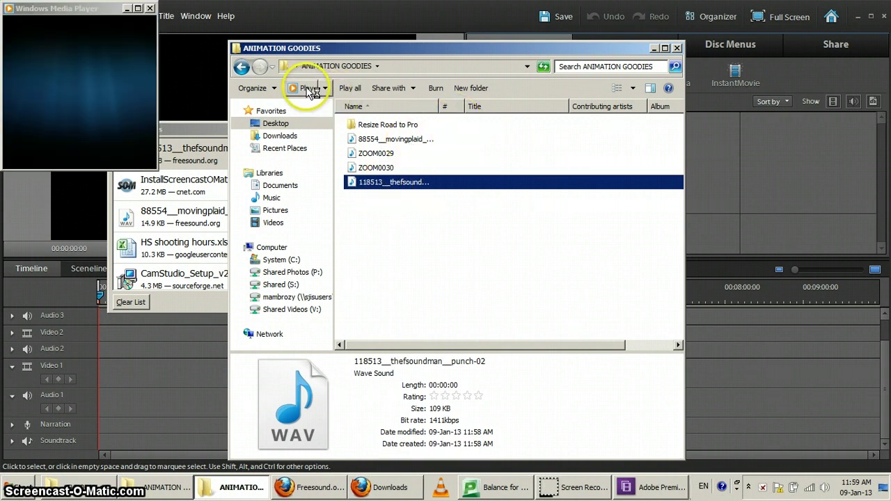
{"action": "left_click", "coordinate": [466, 254]}
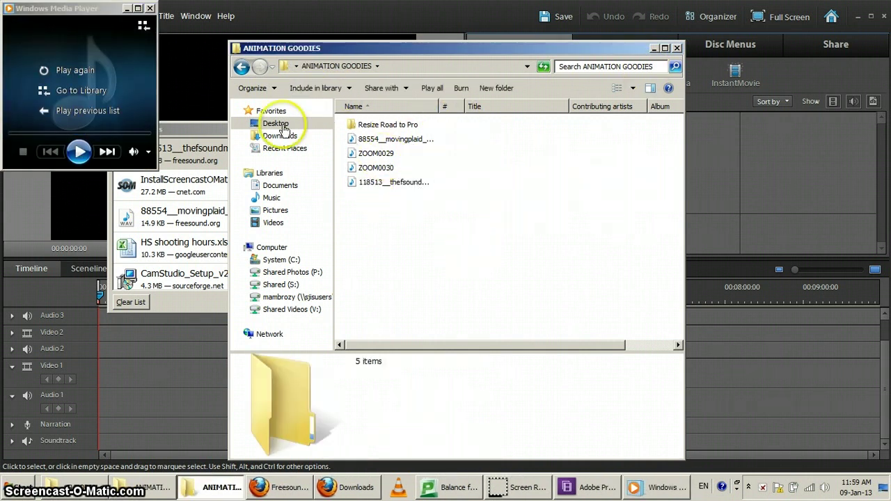
{"action": "left_click", "coordinate": [149, 8]}
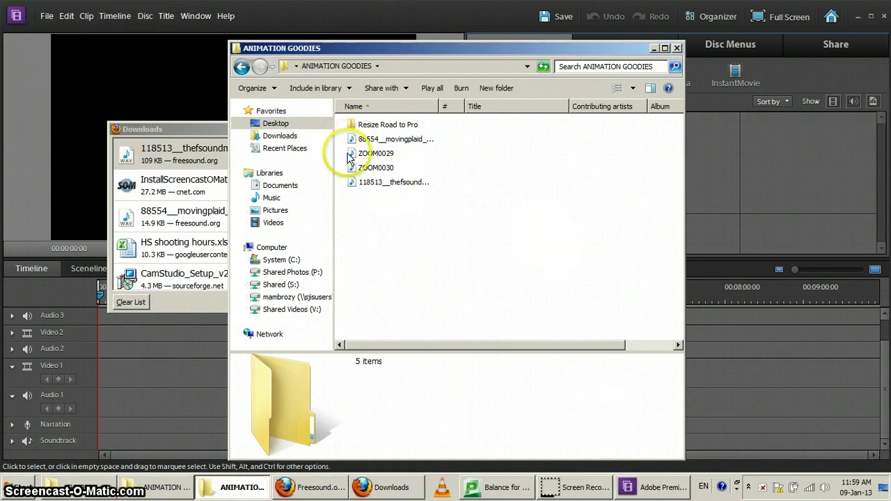
- Preview the ZOOM0029 recording, then close the media player
{"action": "left_click", "coordinate": [348, 153]}
{"action": "left_click", "coordinate": [306, 88]}
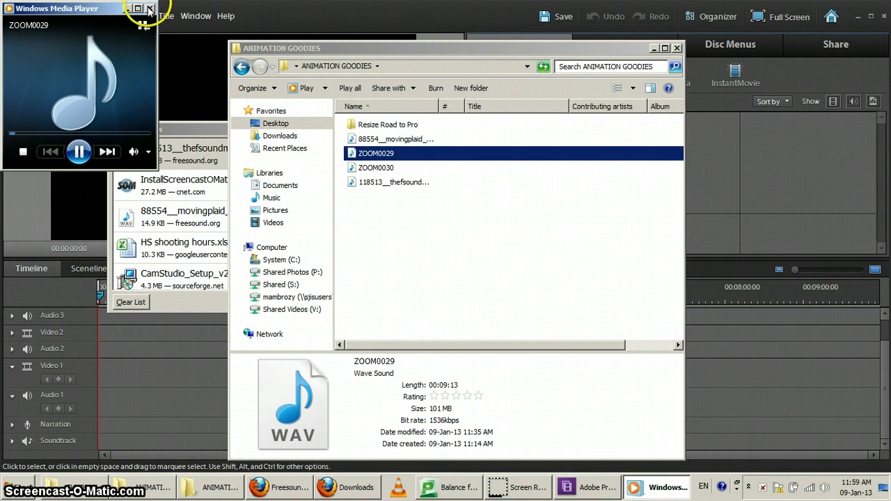
{"action": "mouse_move", "coordinate": [135, 158]}
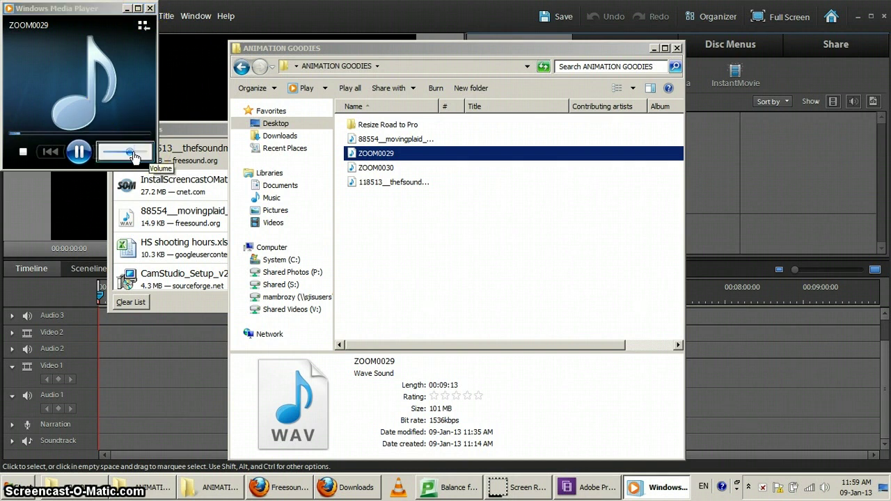
{"action": "left_click", "coordinate": [149, 8]}
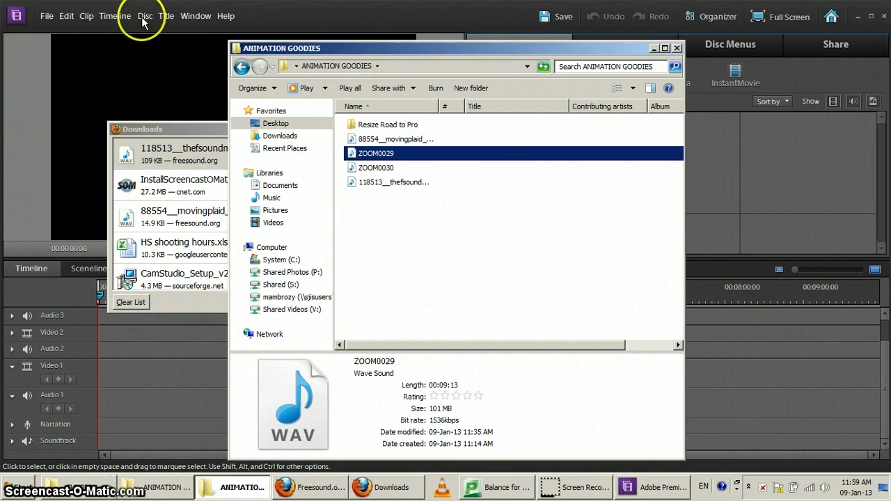
- Close the Firefox Downloads list and select all five ANIMATION GOODIES items
{"action": "left_click", "coordinate": [369, 247]}
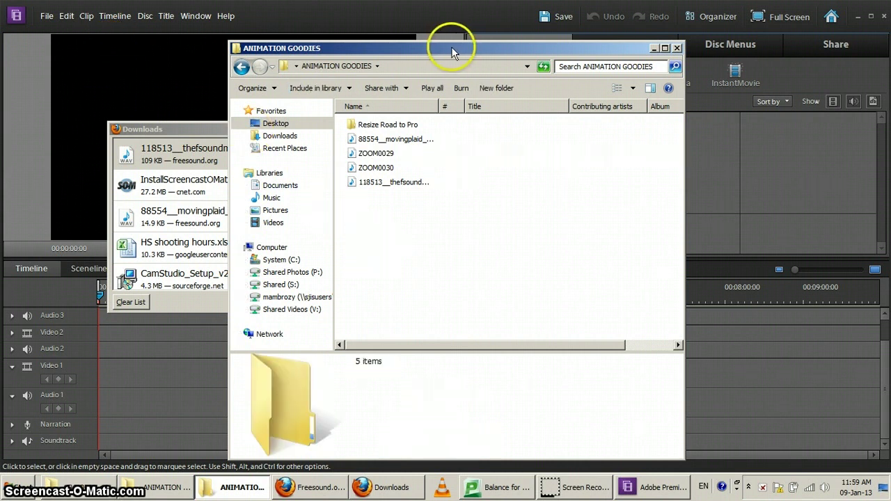
{"action": "left_click", "coordinate": [196, 129]}
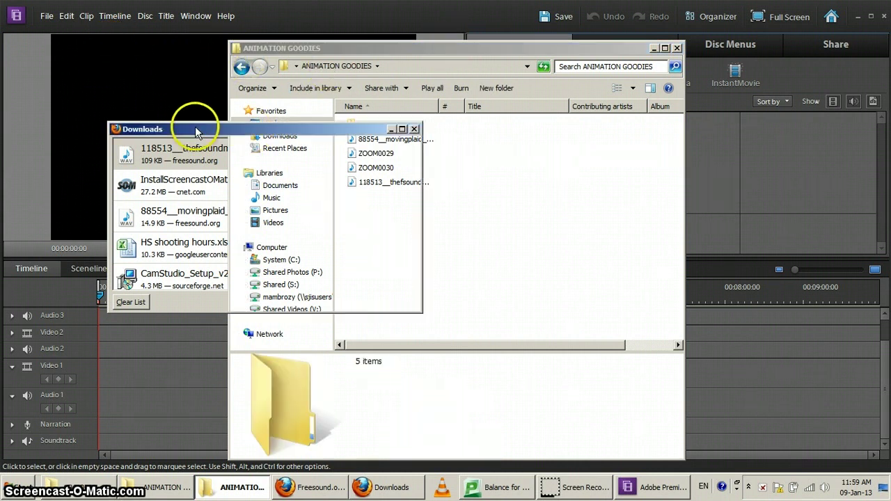
{"action": "left_click", "coordinate": [415, 128]}
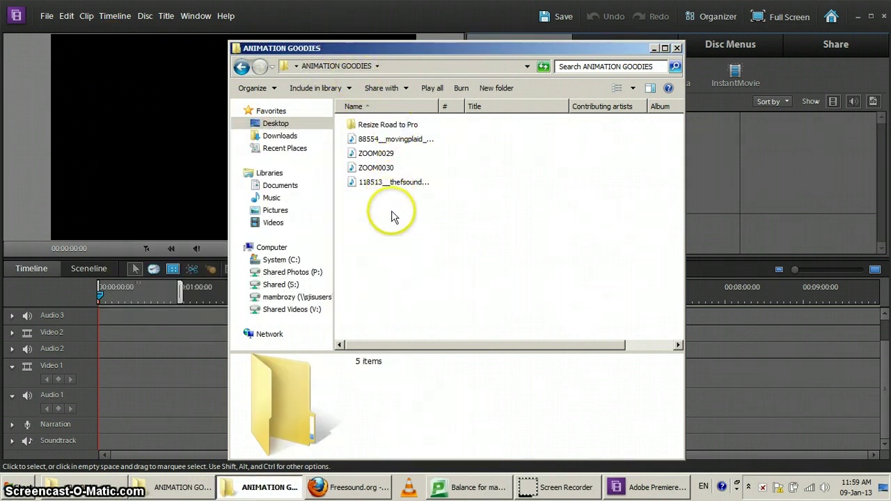
{"action": "left_click_drag", "start_coordinate": [398, 243], "coordinate": [371, 121]}
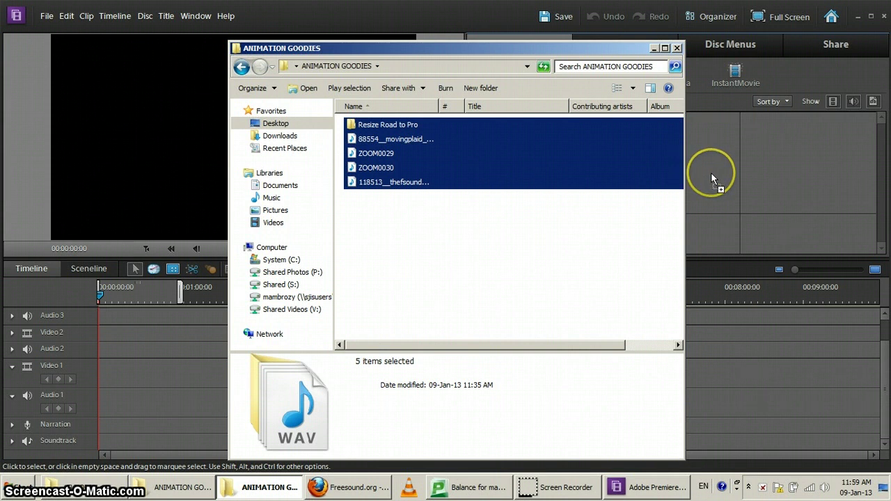
- Drop the five ANIMATION GOODIES files into Premiere's project media and return to Premiere
{"action": "left_click_drag", "start_coordinate": [711, 173], "coordinate": [686, 157]}
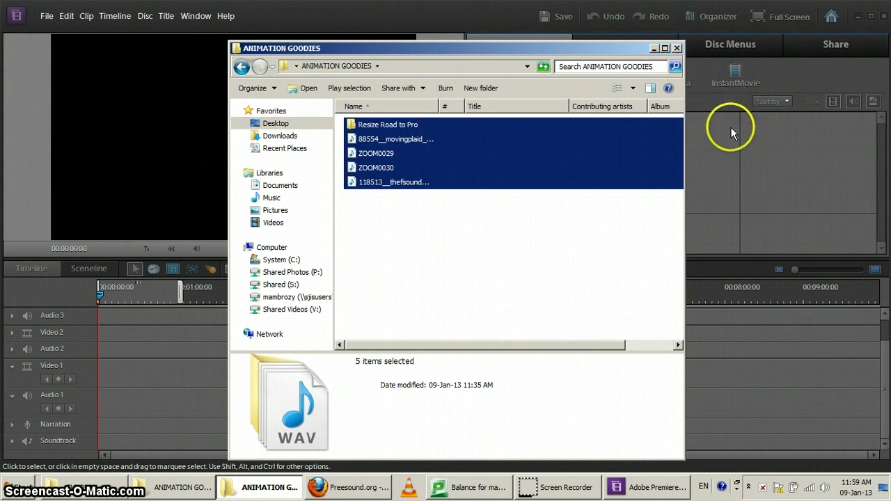
{"action": "left_click_drag", "start_coordinate": [689, 138], "coordinate": [689, 138]}
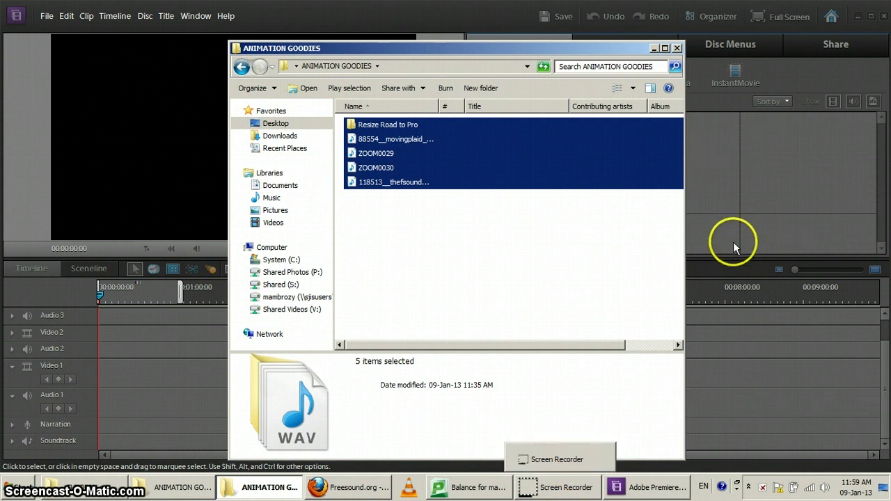
{"action": "left_click", "coordinate": [707, 222]}
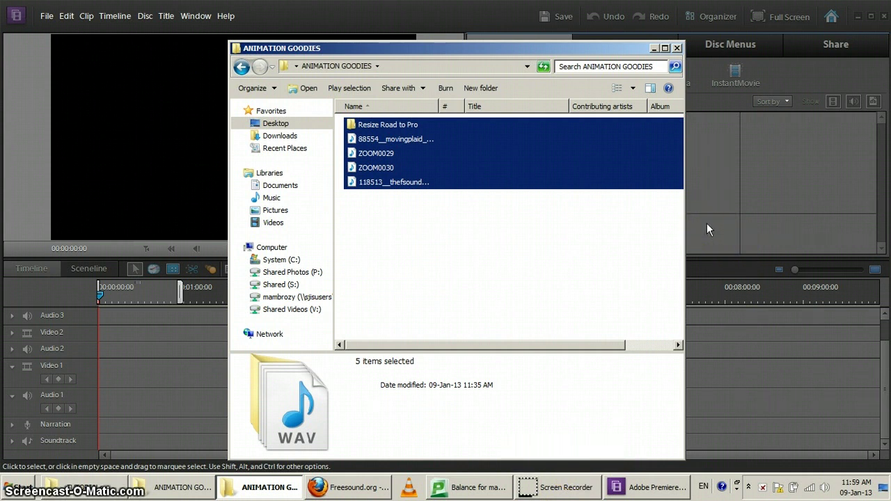
{"action": "left_click", "coordinate": [521, 336]}
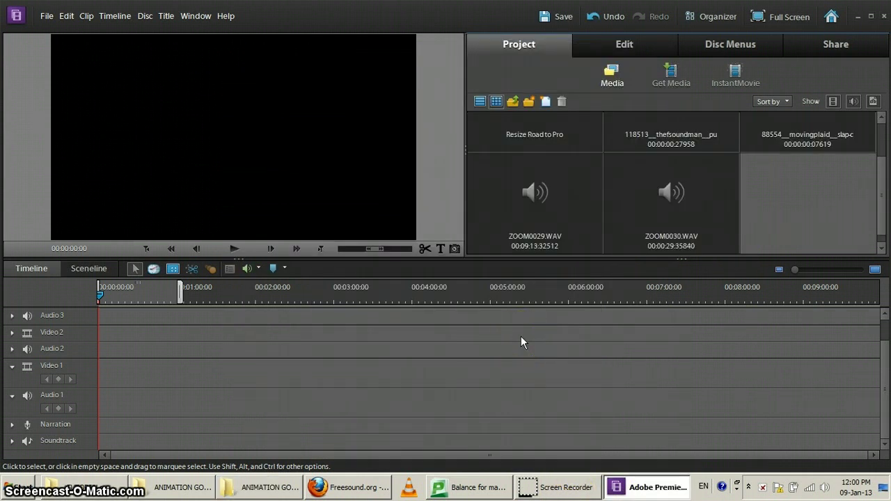
- Open the Resize Road to Pro bin in project media and select the DSC_1054 still
{"action": "left_click_drag", "start_coordinate": [521, 336], "coordinate": [527, 334]}
{"action": "scroll", "coordinate": [791, 211], "scroll_direction": "up", "scroll_amount": 2}
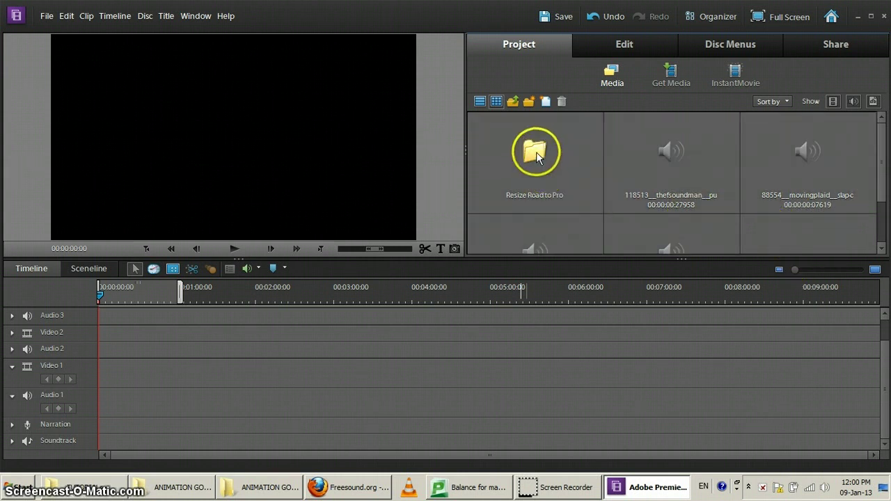
{"action": "double_click", "coordinate": [536, 152]}
{"action": "left_click", "coordinate": [589, 191]}
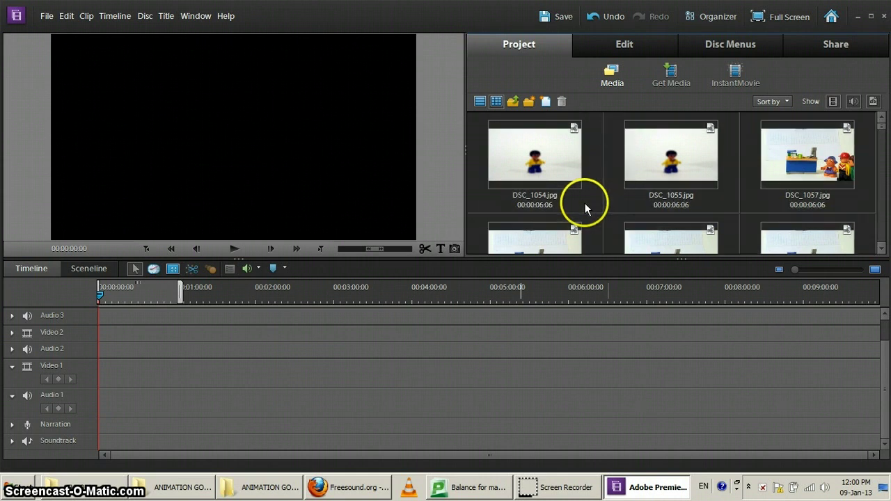
- Drag the Resize Road to Pro stills onto Video 1 and zoom out the timeline
{"action": "left_click_drag", "start_coordinate": [591, 186], "coordinate": [92, 389]}
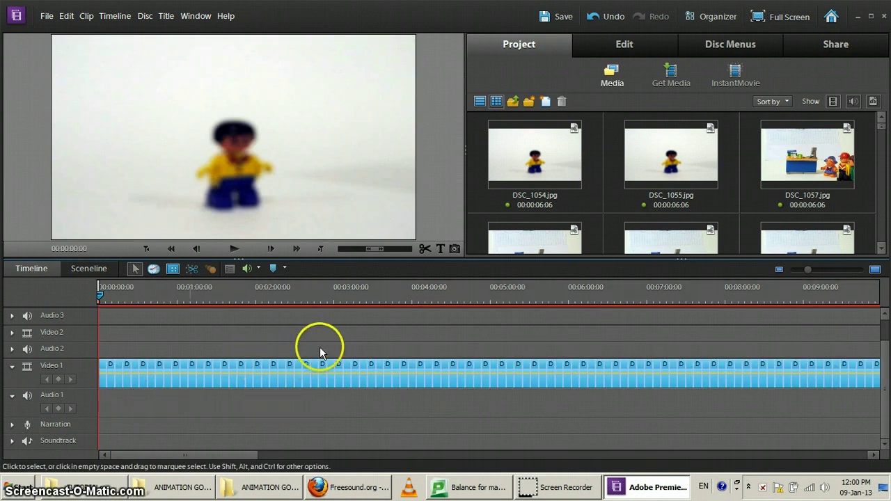
{"action": "mouse_move", "coordinate": [347, 295]}
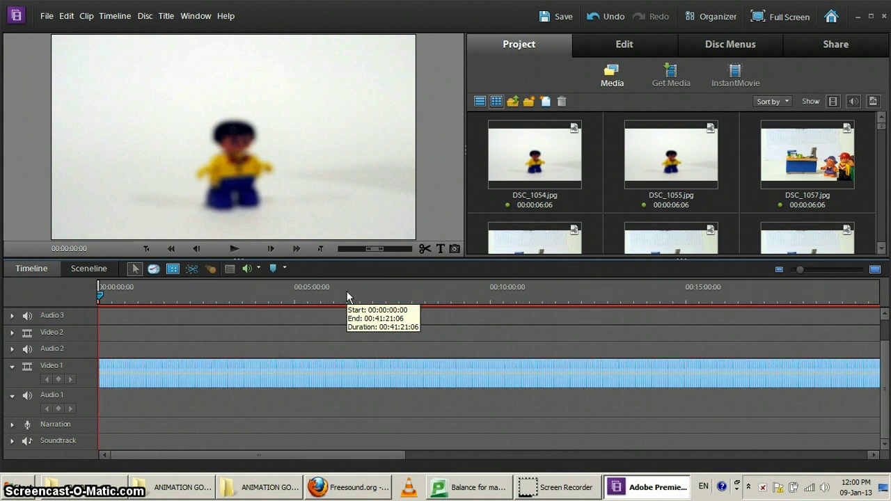
{"action": "key", "text": "minus"}
{"action": "key", "text": "minus"}
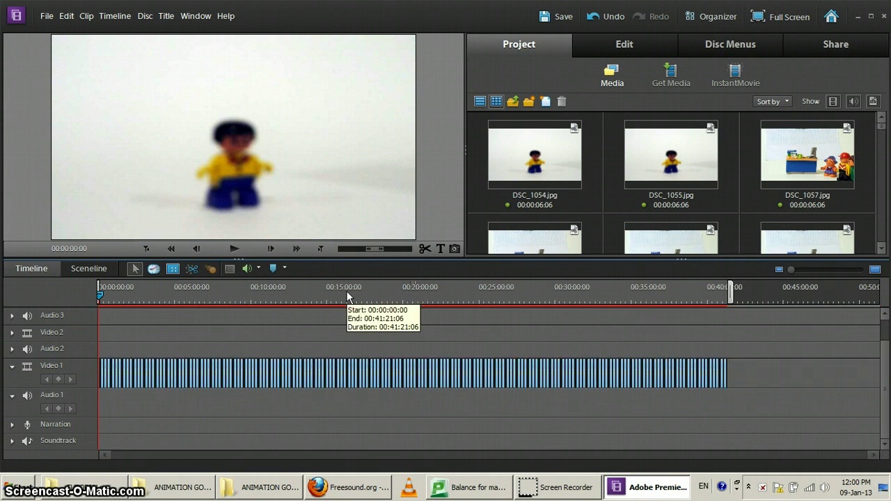
- Play the movie from the start to review the stills, then stop
{"action": "right_click", "coordinate": [361, 369]}
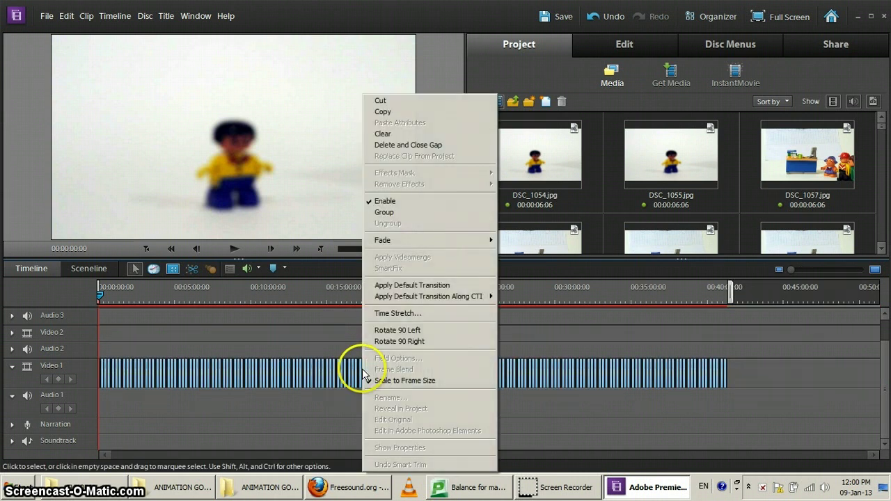
{"action": "left_click", "coordinate": [294, 336]}
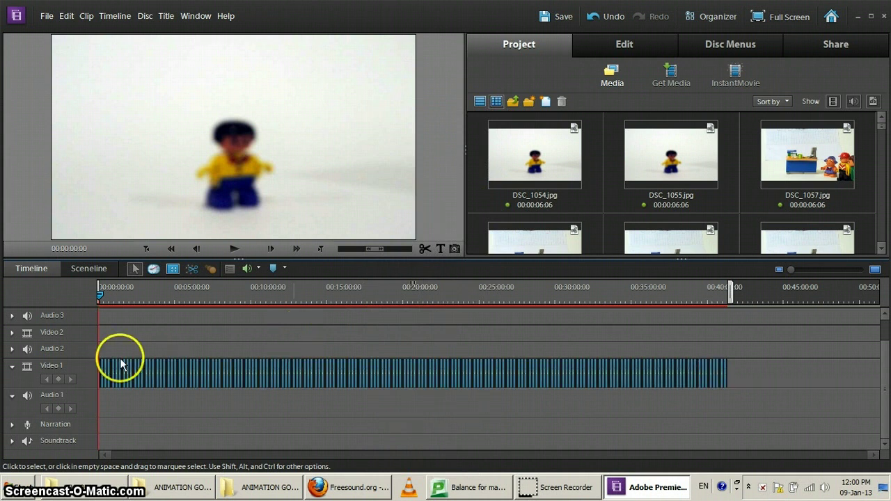
{"action": "left_click", "coordinate": [234, 248]}
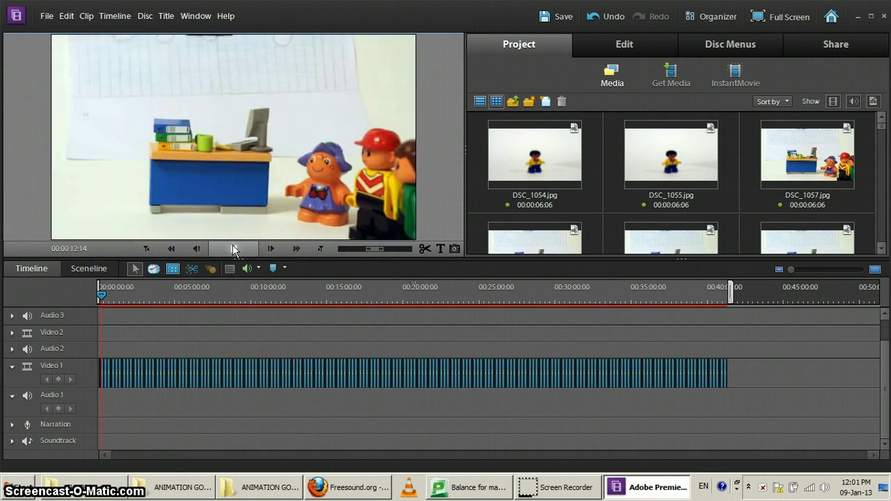
{"action": "left_click", "coordinate": [232, 245]}
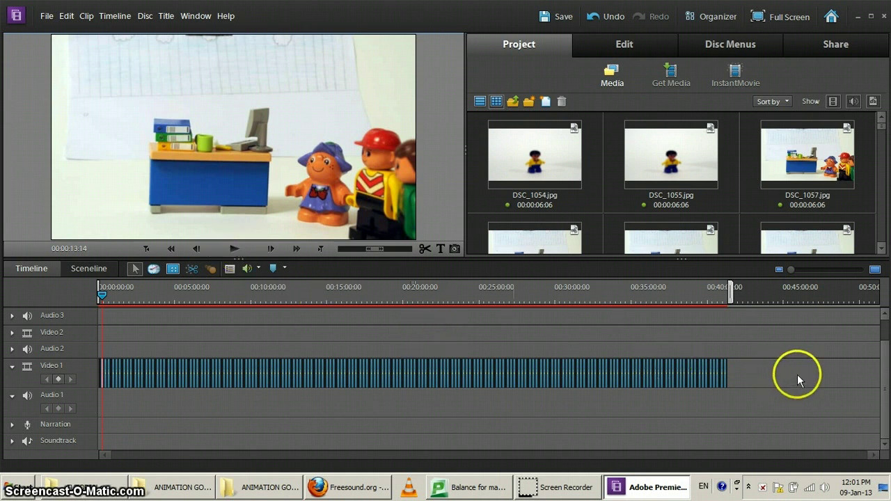
- Select every clip on Video 1 with Ctrl+A and zoom into the timeline
{"action": "left_click_drag", "start_coordinate": [781, 363], "coordinate": [85, 374]}
{"action": "left_click", "coordinate": [186, 329]}
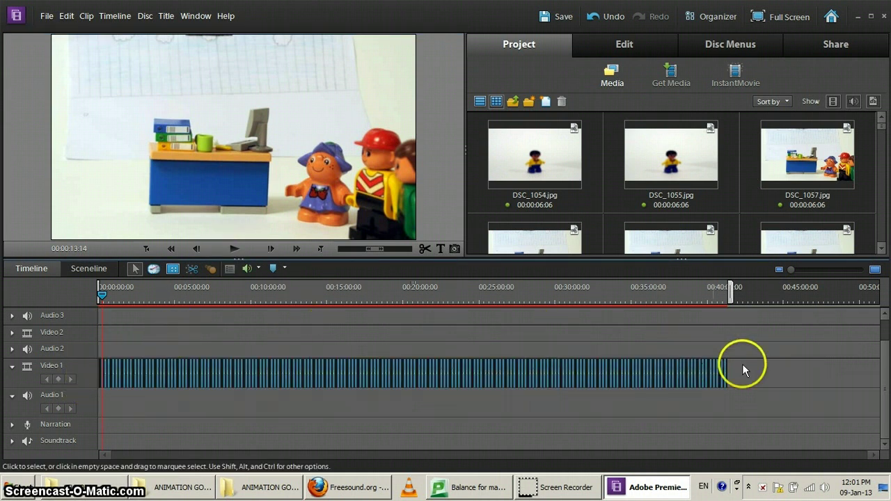
{"action": "left_click_drag", "start_coordinate": [760, 366], "coordinate": [74, 378]}
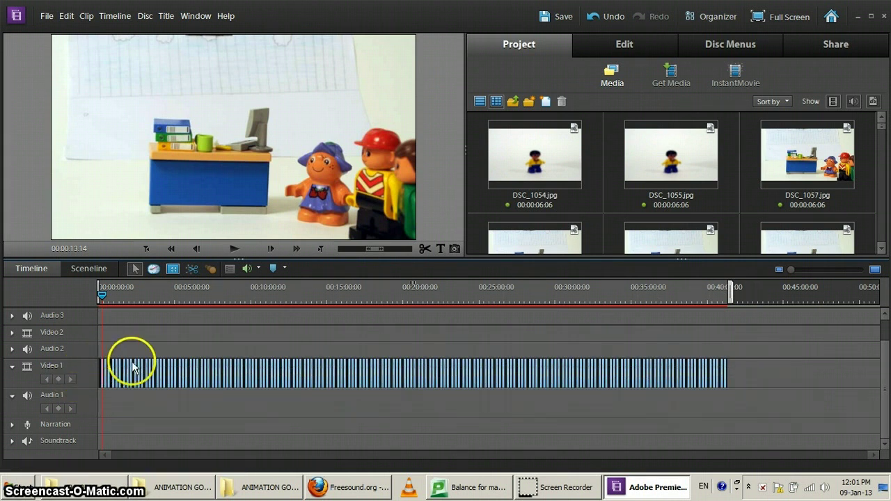
{"action": "left_click", "coordinate": [781, 379]}
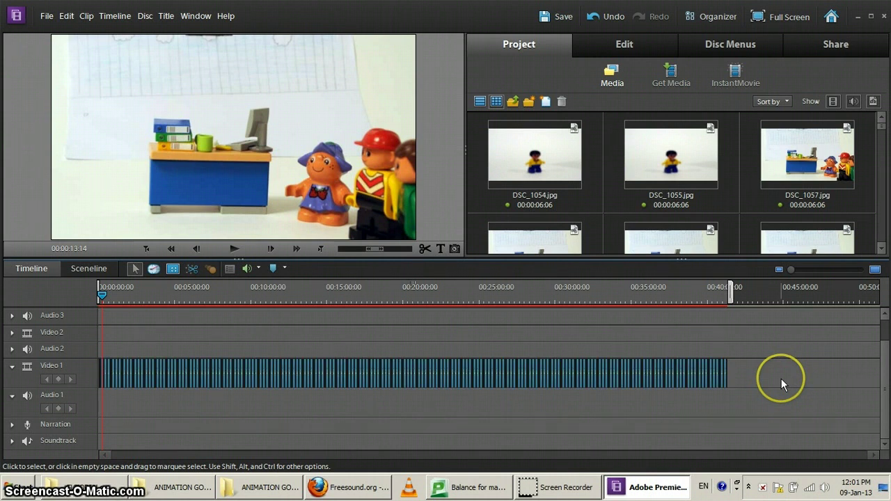
{"action": "key", "text": "ctrl+a"}
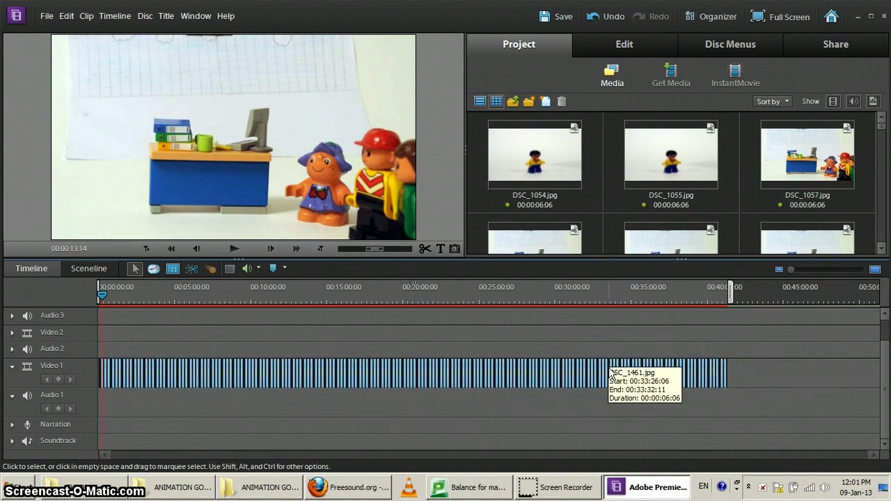
{"action": "key", "text": "equal"}
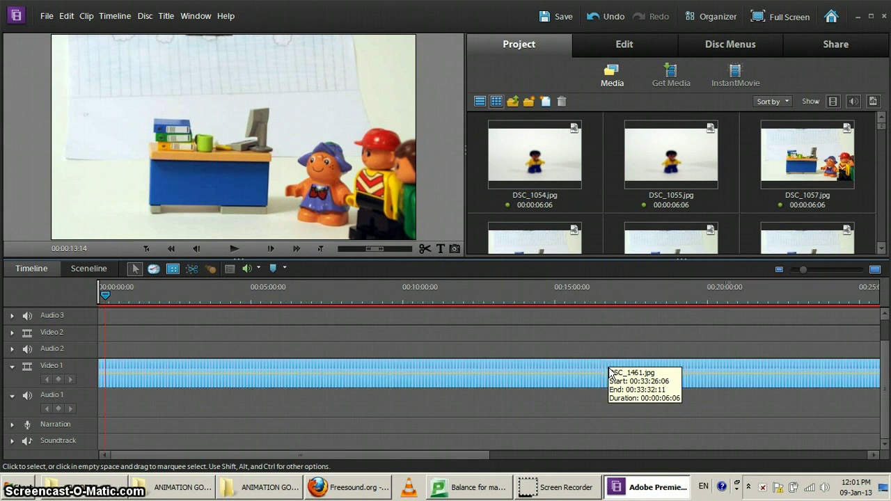
{"action": "left_click", "coordinate": [554, 372]}
- Time-stretch the selected stills to 312.5% speed, duration 00:00:01:22
{"action": "right_click", "coordinate": [555, 372]}
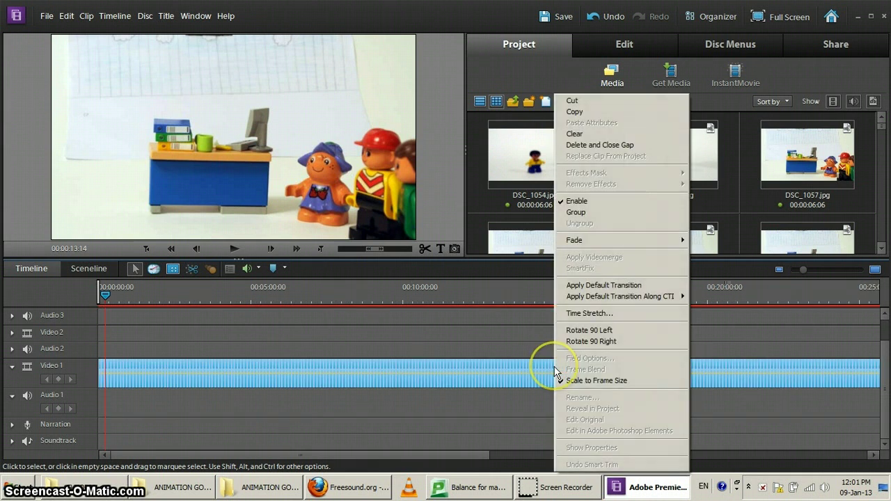
{"action": "left_click", "coordinate": [610, 310]}
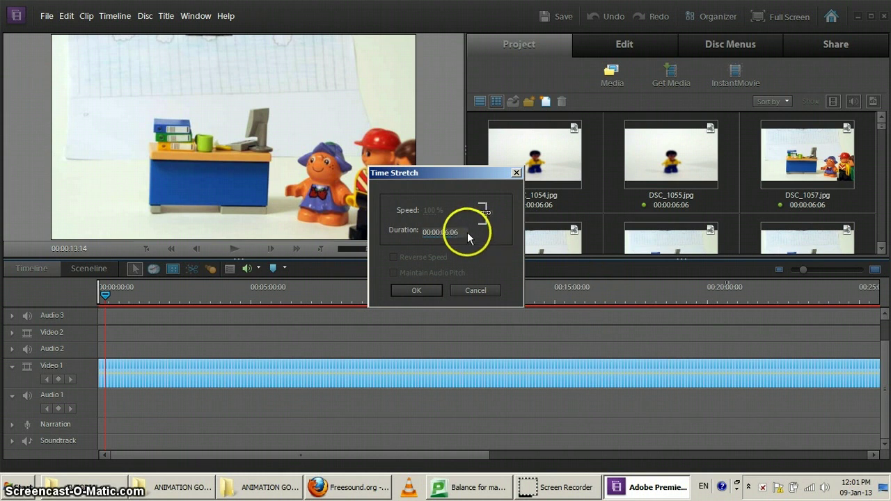
{"action": "mouse_move", "coordinate": [454, 232]}
{"action": "left_mouse_down"}
{"action": "mouse_move", "coordinate": [391, 236]}
{"action": "mouse_move", "coordinate": [445, 222]}
{"action": "mouse_move", "coordinate": [465, 239]}
{"action": "left_mouse_up"}
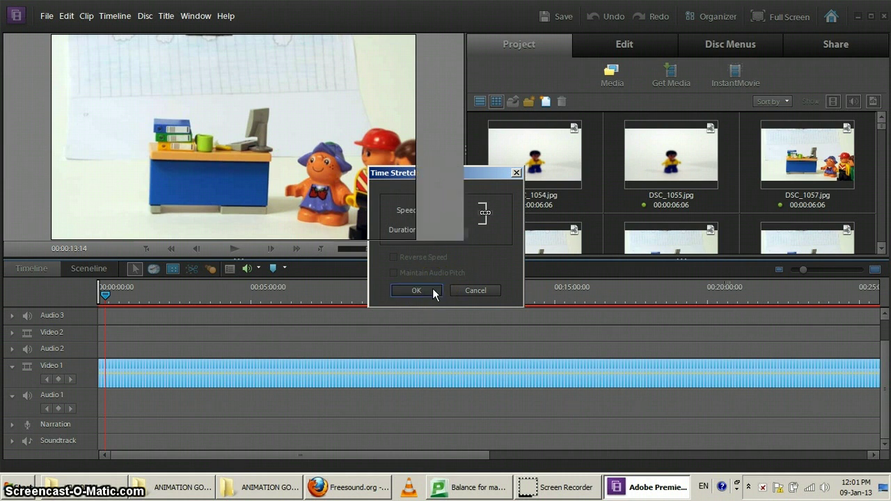
{"action": "left_click", "coordinate": [275, 321]}
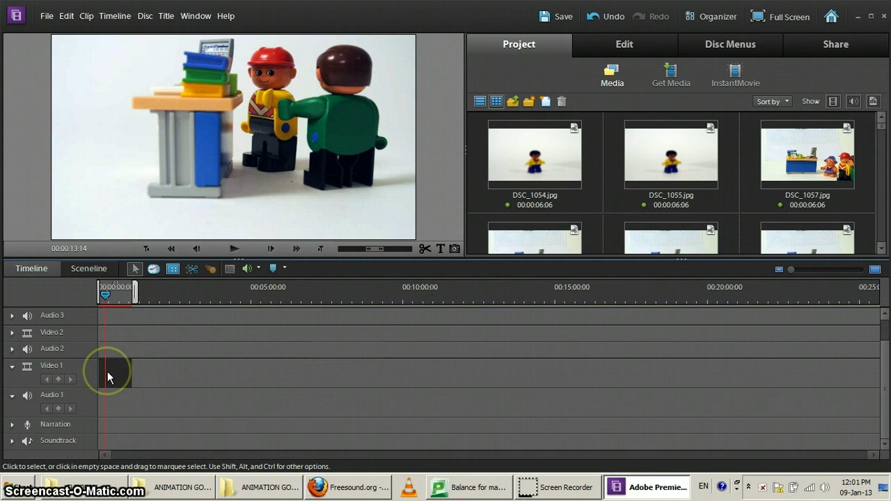
{"action": "key", "text": "equal"}
{"action": "key", "text": "equal"}
{"action": "key", "text": "equal"}
{"action": "key", "text": "equal"}
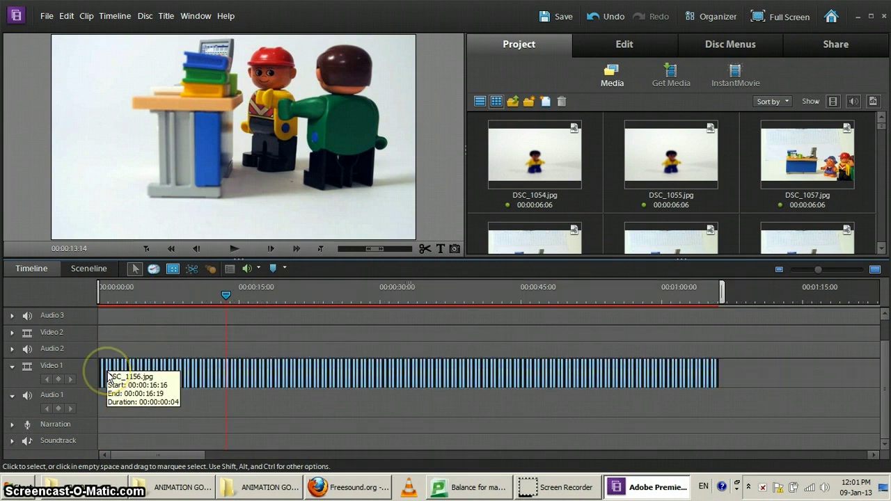
{"action": "left_click_drag", "start_coordinate": [131, 293], "coordinate": [92, 299]}
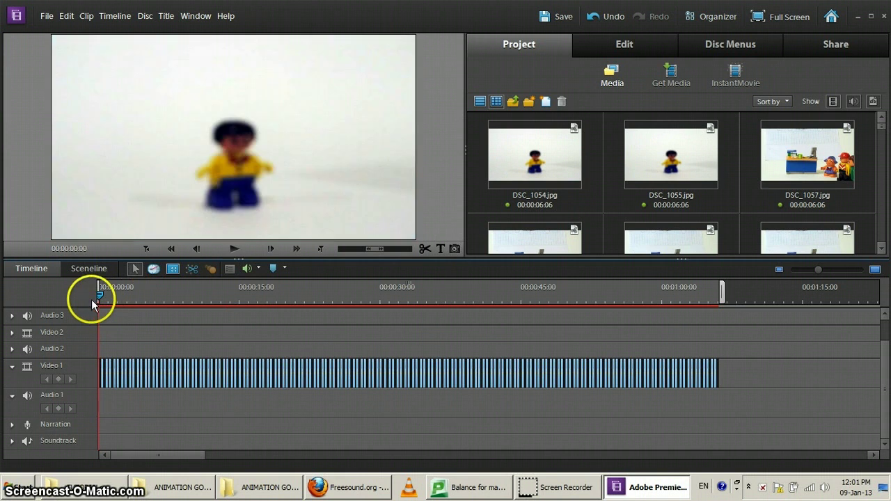
{"action": "left_click", "coordinate": [231, 248]}
{"action": "left_click", "coordinate": [234, 315]}
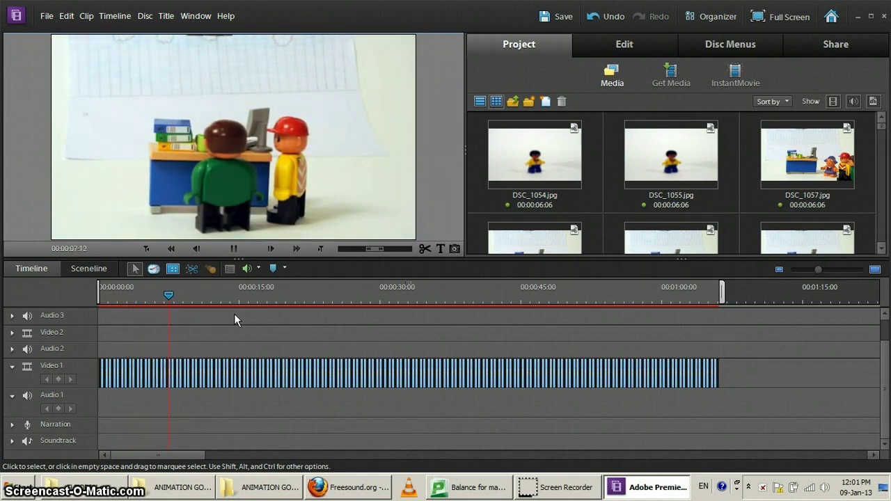
{"action": "key", "text": "space"}
{"action": "key", "text": "equal"}
{"action": "key", "text": "equal"}
{"action": "key", "text": "equal"}
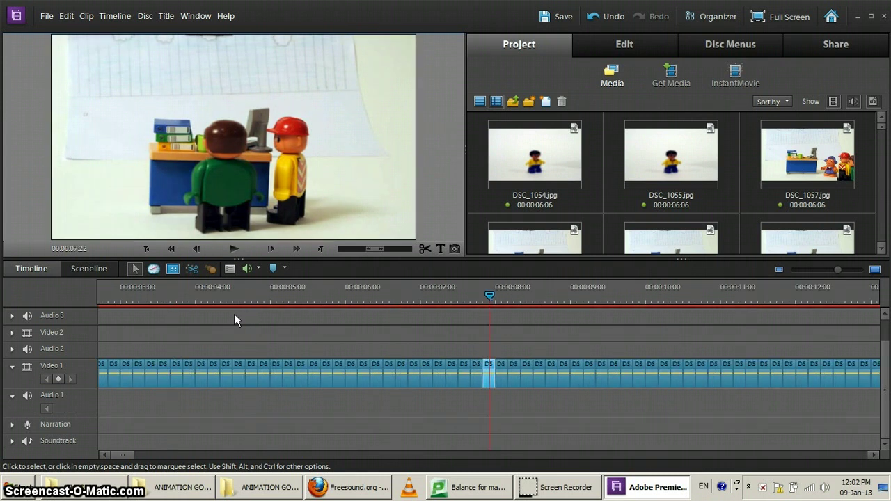
- Find the unwanted photo frame near 3 seconds and delete it, closing the gap
{"action": "key", "text": "Home"}
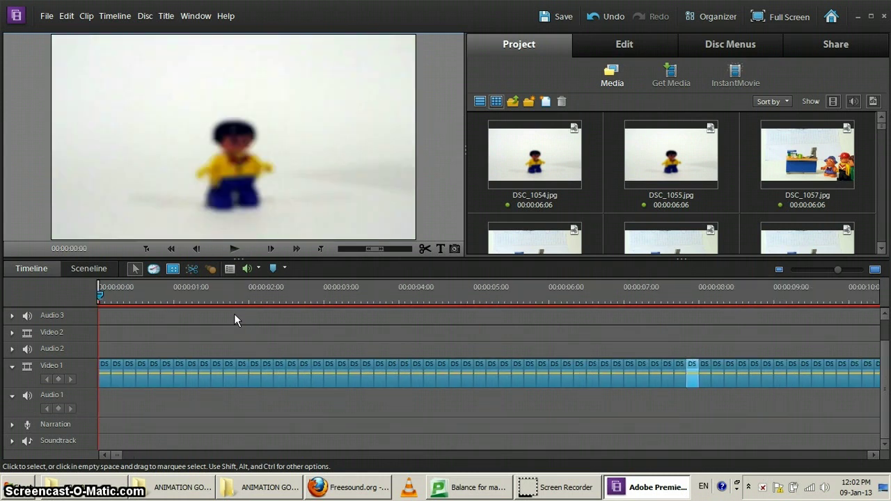
{"action": "key", "text": "space"}
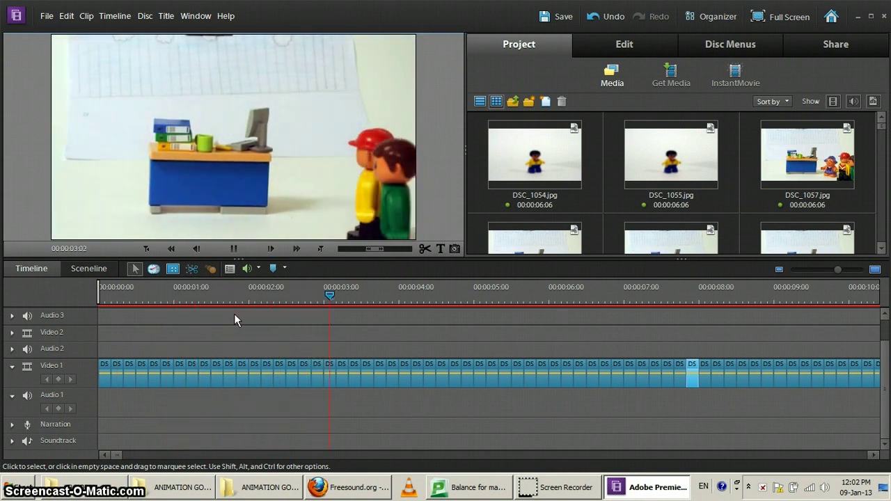
{"action": "left_click", "coordinate": [270, 276]}
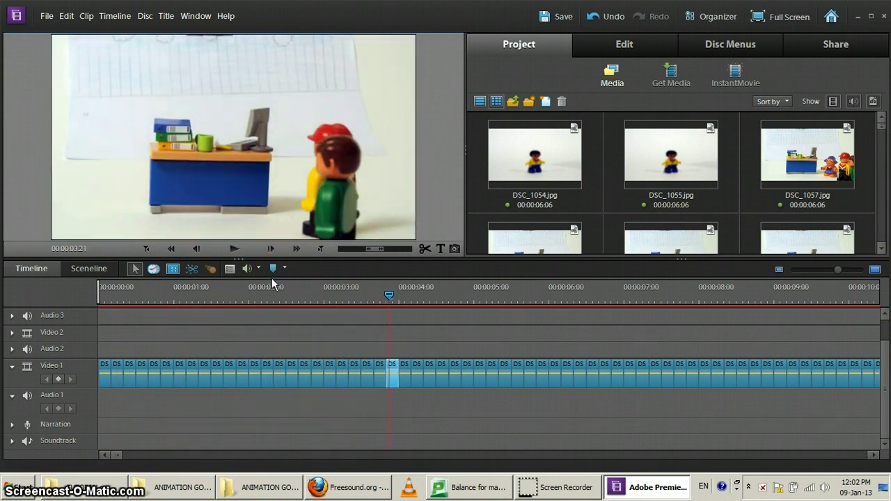
{"action": "key", "text": "Page_Up"}
{"action": "key", "text": "Page_Up"}
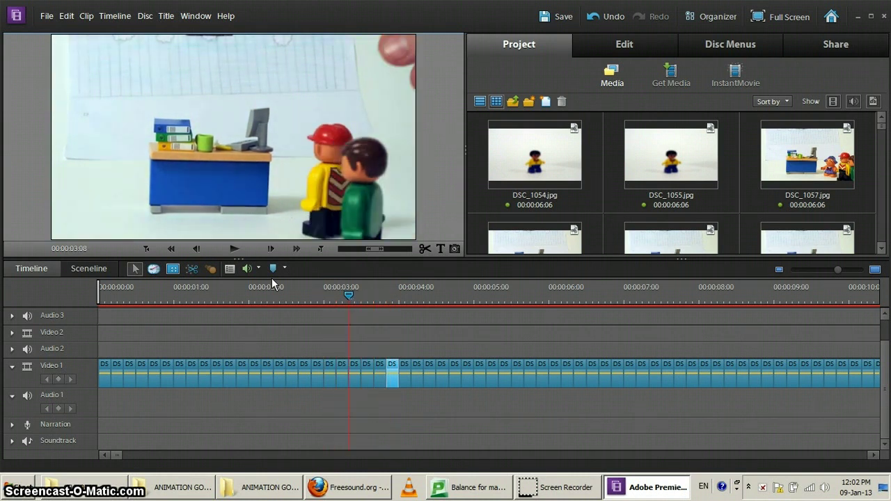
{"action": "key", "text": "Right"}
{"action": "key", "text": "Right"}
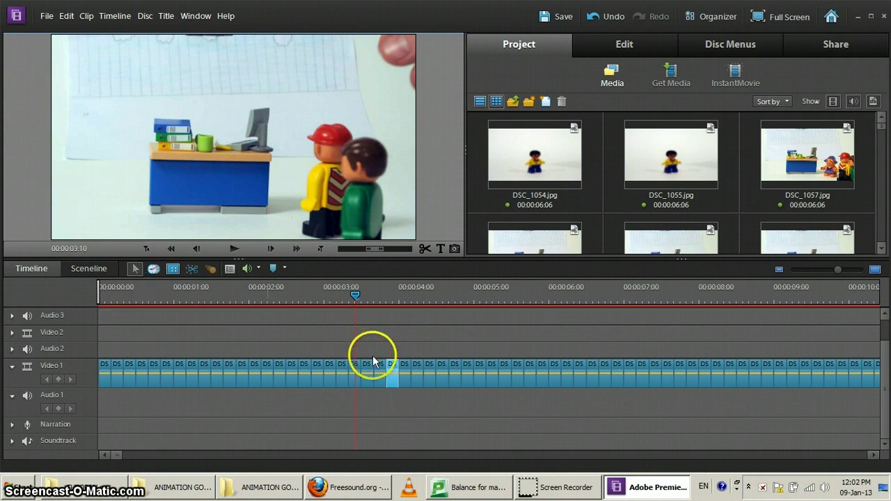
{"action": "left_click", "coordinate": [353, 382]}
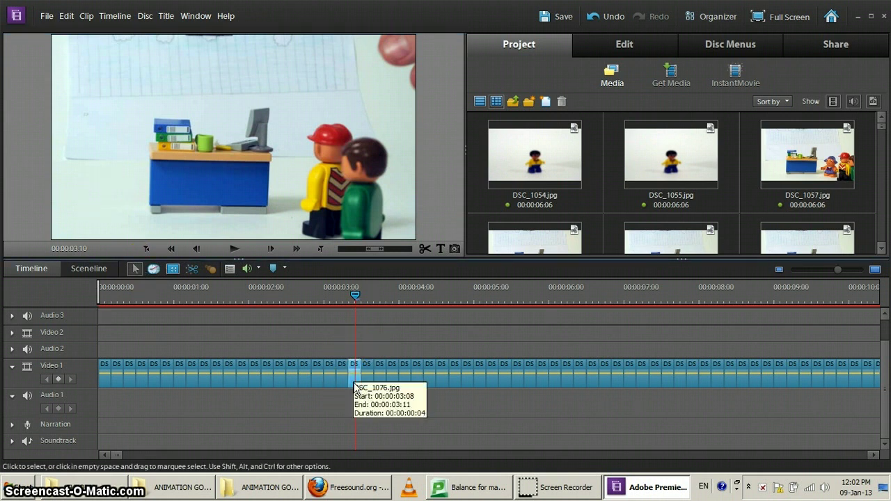
{"action": "key", "text": "Delete"}
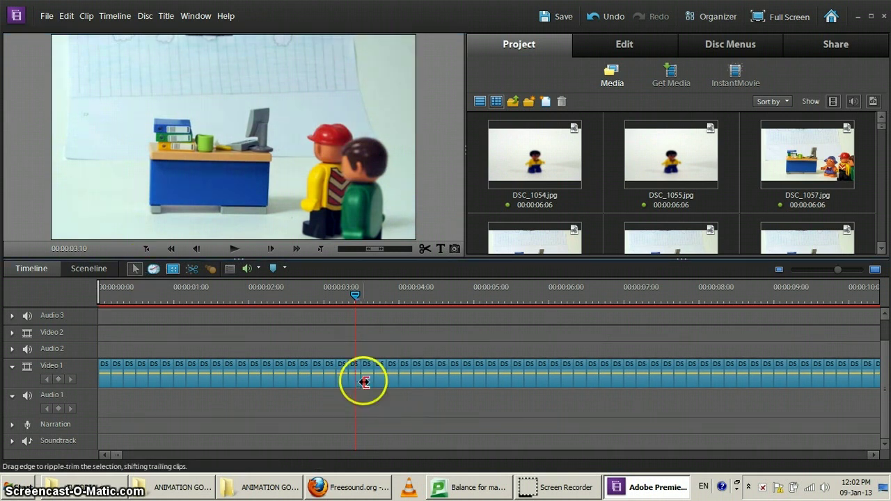
- Return to the movie start and show the project media's top-level folder and sounds
{"action": "key", "text": "Home"}
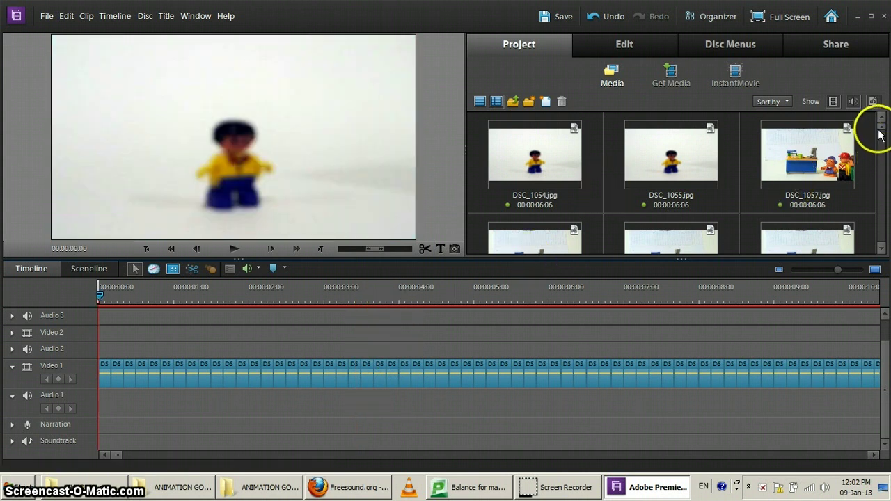
{"action": "mouse_move", "coordinate": [881, 130]}
{"action": "left_mouse_down"}
{"action": "mouse_move", "coordinate": [879, 229]}
{"action": "mouse_move", "coordinate": [883, 121]}
{"action": "left_mouse_up"}
{"action": "left_click", "coordinate": [625, 90]}
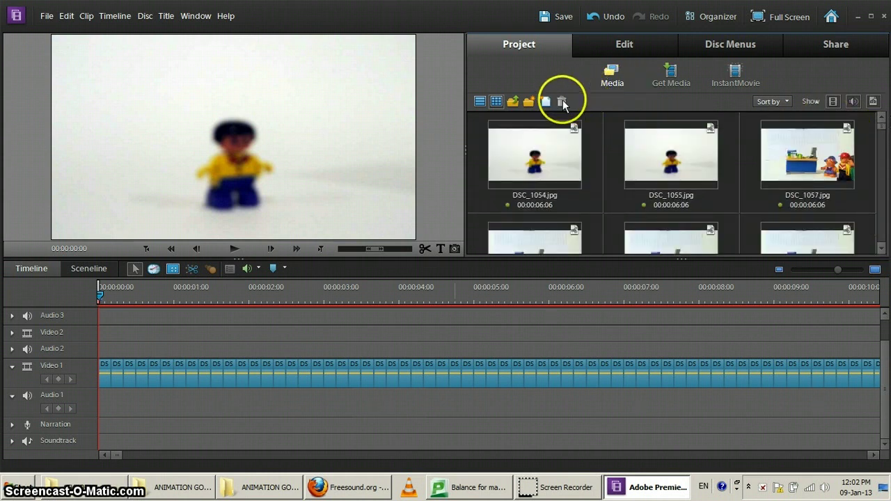
{"action": "left_click", "coordinate": [514, 100]}
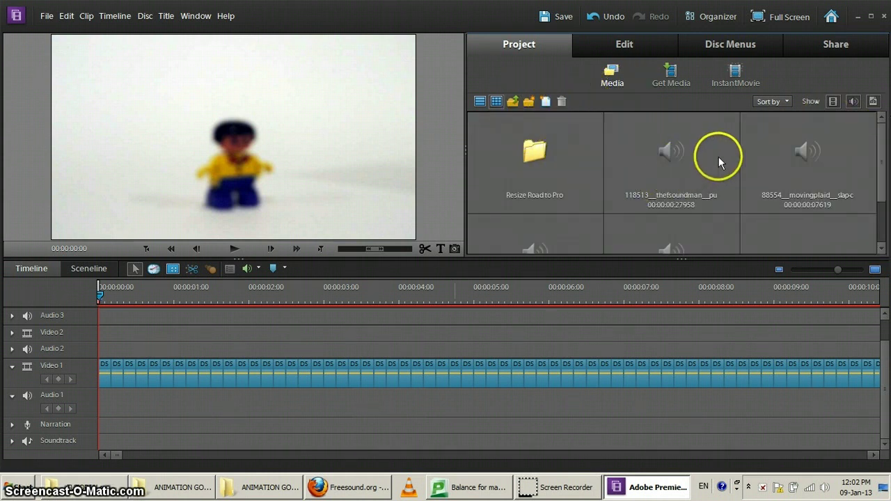
- Select the 118513 sound clip and scrub the zoomed-out timeline to about 37 seconds
{"action": "left_click", "coordinate": [681, 165]}
{"action": "left_click", "coordinate": [840, 157]}
{"action": "scroll", "coordinate": [840, 157], "scroll_direction": "down", "scroll_amount": 1}
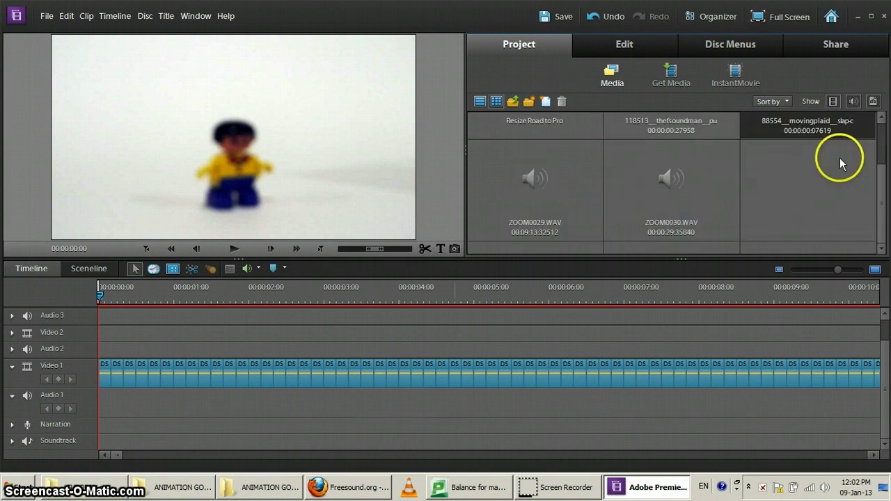
{"action": "scroll", "coordinate": [840, 157], "scroll_direction": "up", "scroll_amount": 1}
{"action": "left_click", "coordinate": [668, 173]}
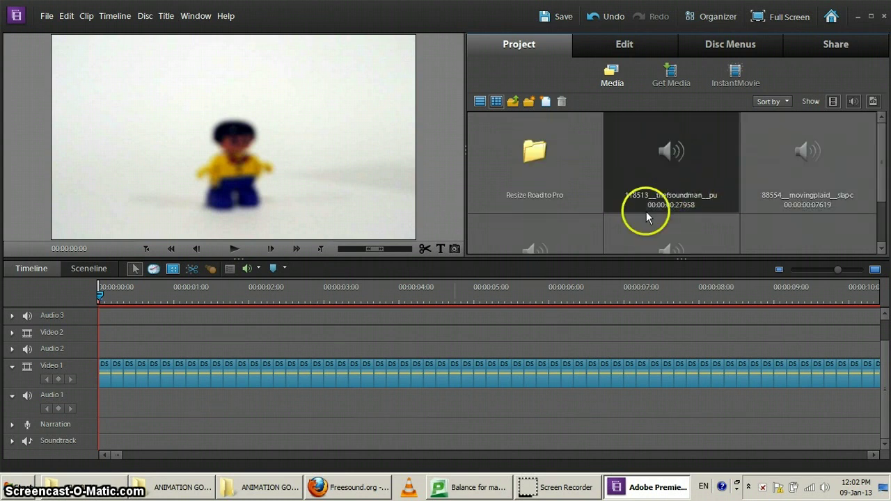
{"action": "left_click", "coordinate": [518, 295]}
{"action": "key", "text": "minus"}
{"action": "key", "text": "minus"}
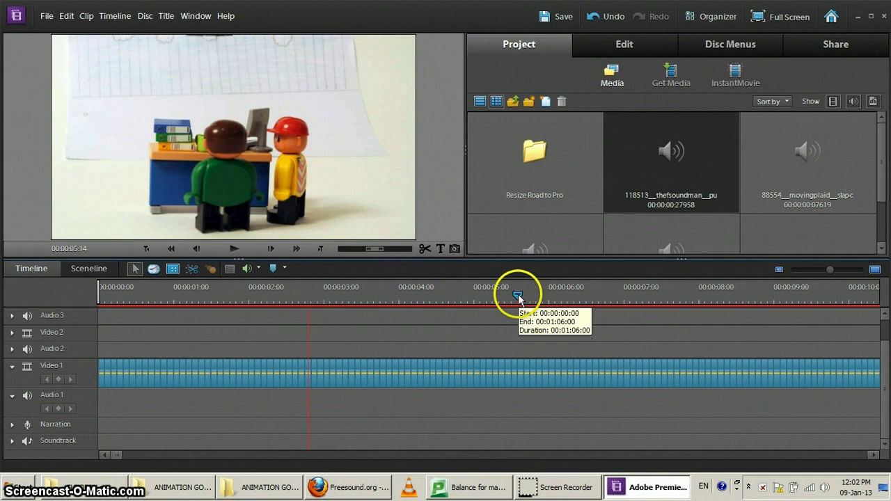
{"action": "left_click", "coordinate": [518, 293]}
{"action": "left_click_drag", "start_coordinate": [533, 292], "coordinate": [726, 311]}
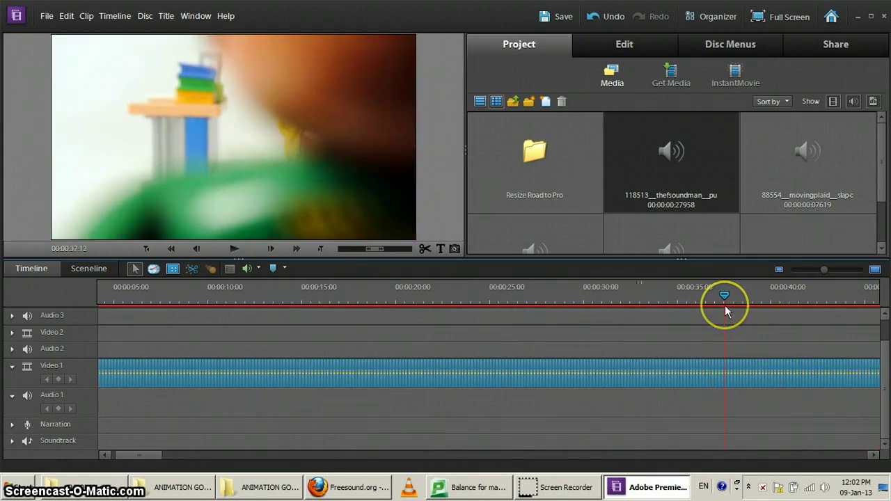
- Place the 118513 punch sound on Audio 1 at about 00:00:37:12
{"action": "left_click", "coordinate": [668, 167]}
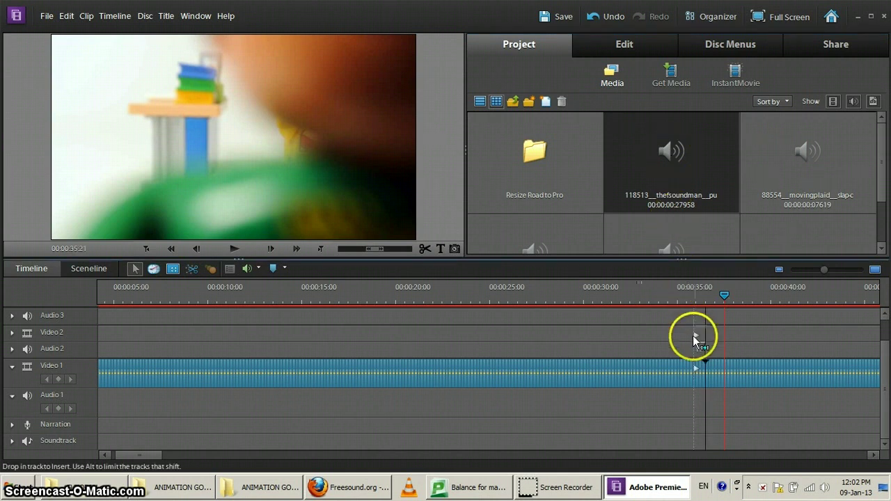
{"action": "left_click_drag", "start_coordinate": [701, 384], "coordinate": [723, 396]}
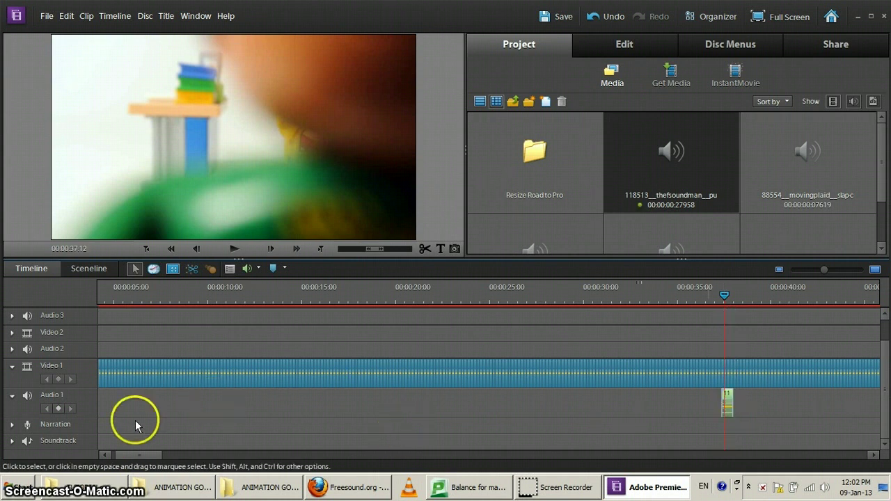
{"action": "left_click", "coordinate": [12, 397]}
{"action": "left_click", "coordinate": [13, 381]}
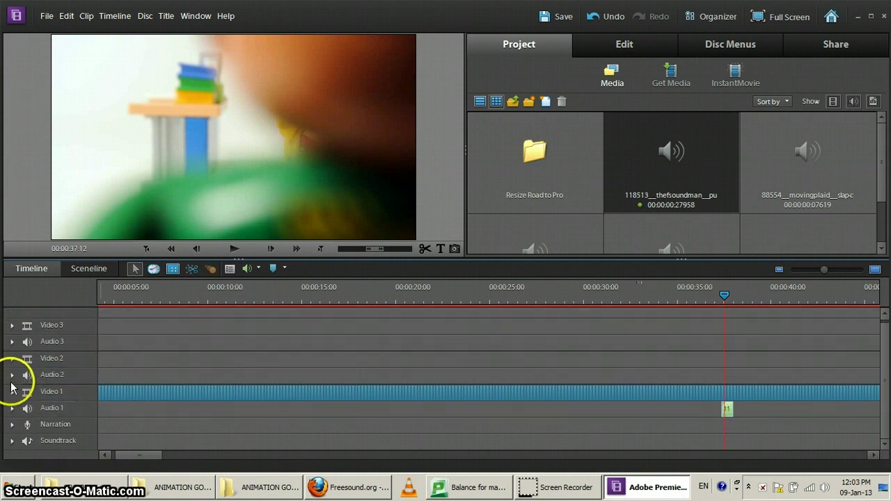
{"action": "left_click", "coordinate": [12, 392]}
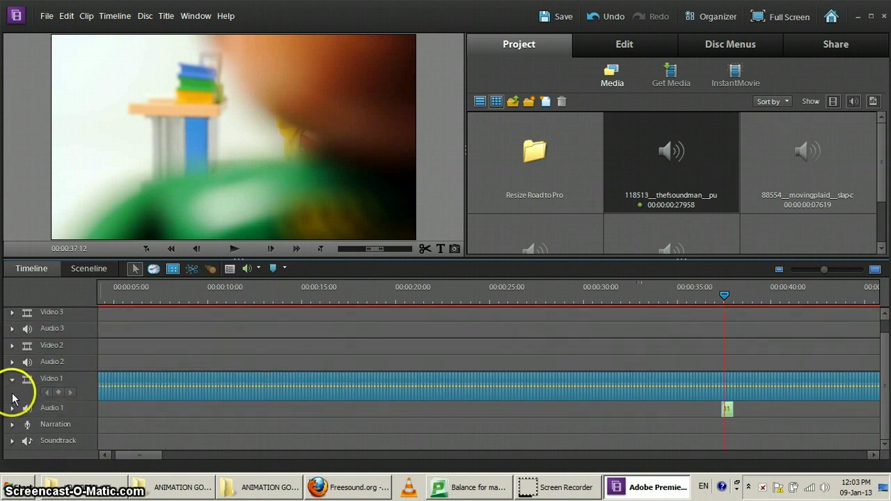
{"action": "left_click", "coordinate": [12, 409]}
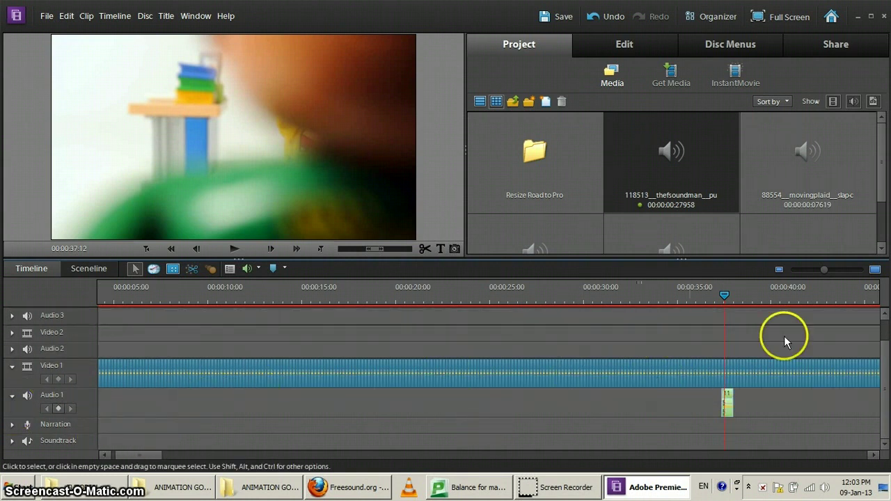
{"action": "key", "text": "equal"}
{"action": "key", "text": "equal"}
{"action": "key", "text": "equal"}
{"action": "key", "text": "equal"}
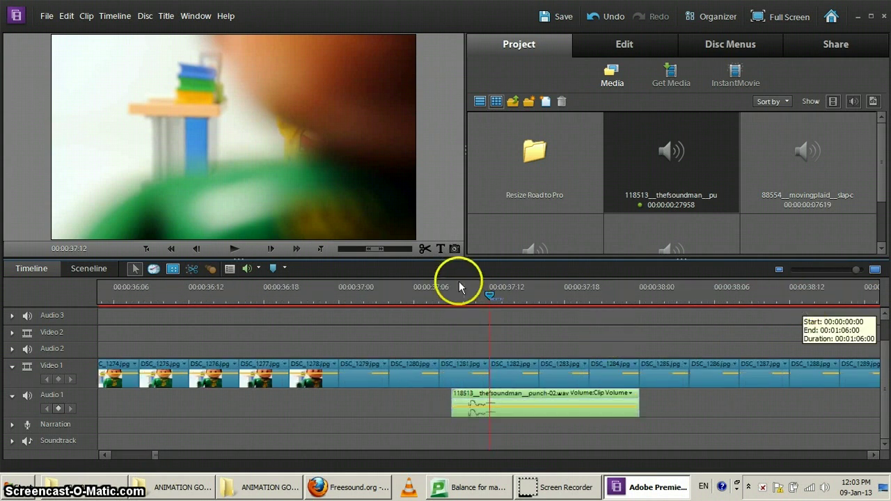
{"action": "left_click", "coordinate": [437, 287]}
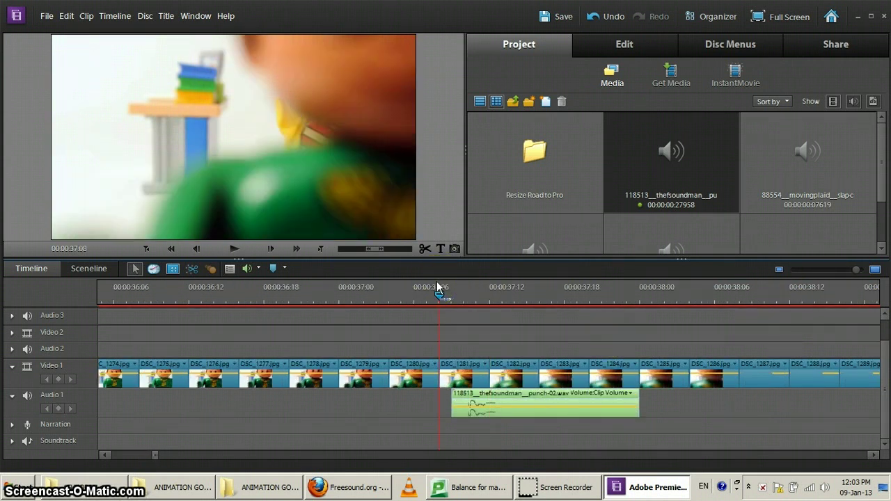
{"action": "key", "text": "space"}
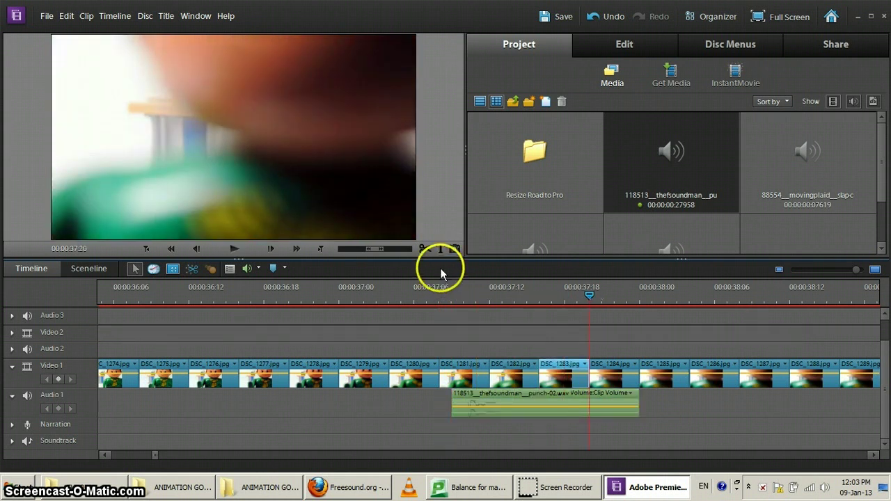
{"action": "left_click_drag", "start_coordinate": [278, 290], "coordinate": [238, 294]}
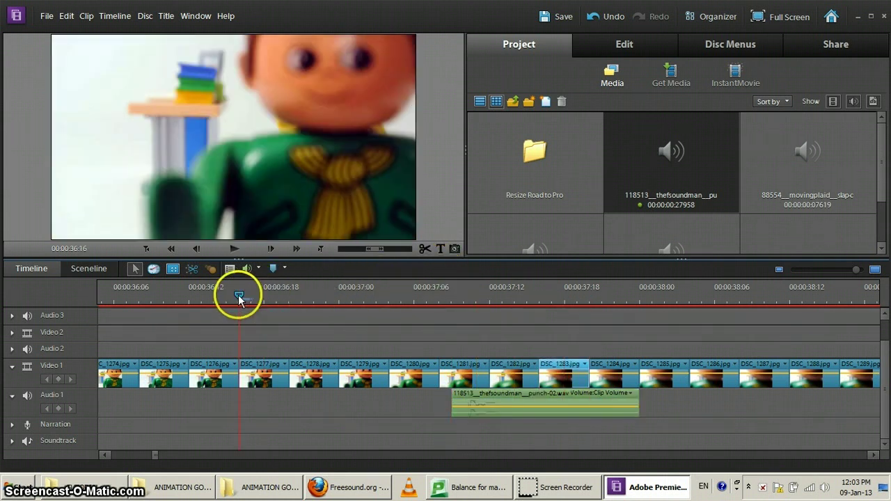
{"action": "key", "text": "minus"}
{"action": "key", "text": "minus"}
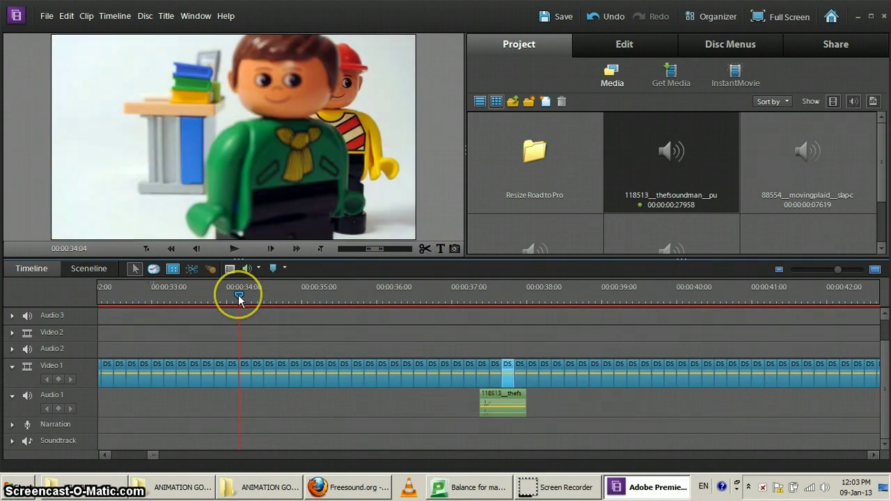
{"action": "key", "text": "space"}
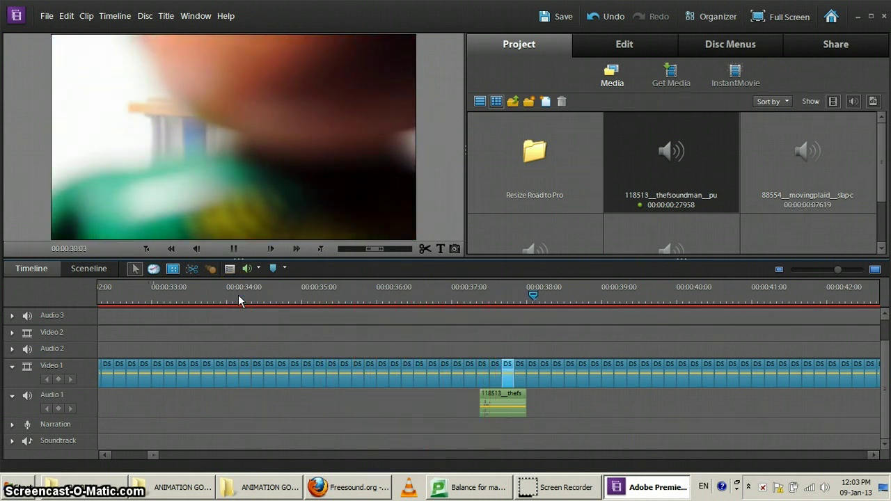
{"action": "key", "text": "space"}
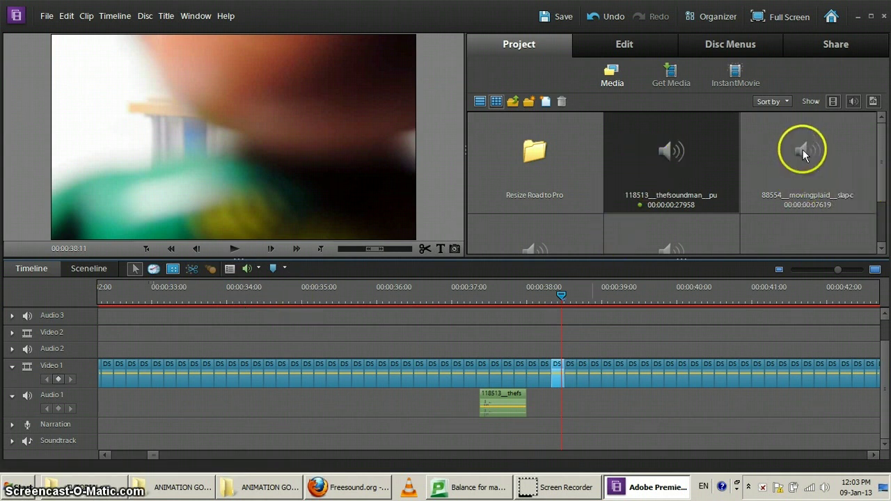
- Place the 88554 slap sound on the Narration track near 00:00:38 and play it after the punch
{"action": "left_click_drag", "start_coordinate": [803, 150], "coordinate": [555, 422]}
{"action": "left_click", "coordinate": [506, 296]}
{"action": "key", "text": "space"}
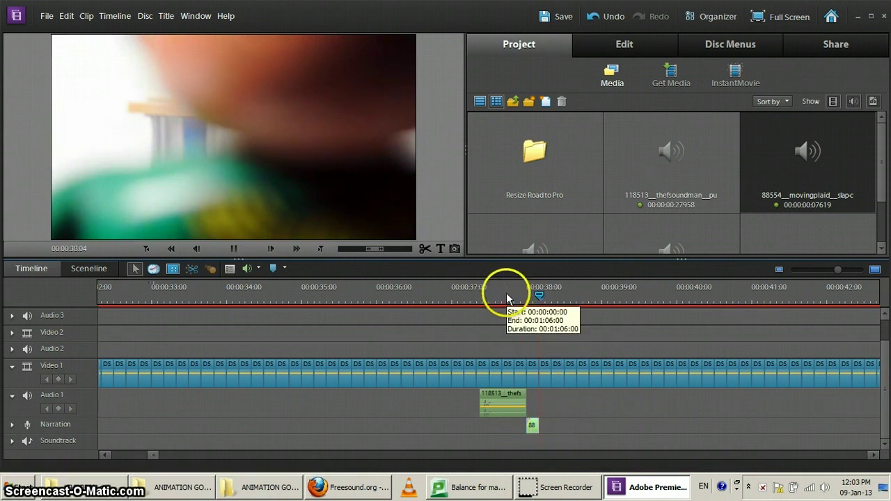
{"action": "left_click", "coordinate": [465, 292]}
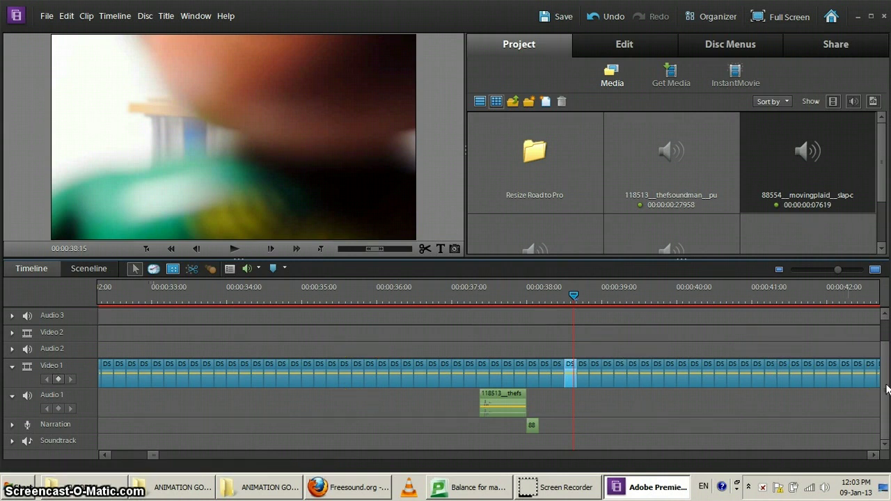
- Find ZOOM0030.WAV in the media panel, open it in the preview, and play it
{"action": "left_click", "coordinate": [603, 163]}
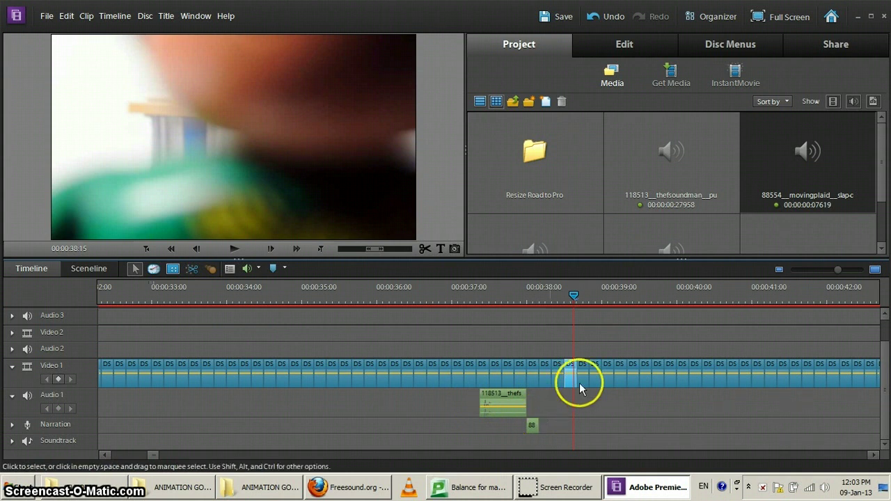
{"action": "scroll", "coordinate": [876, 168], "scroll_direction": "down", "scroll_amount": 2}
{"action": "left_click", "coordinate": [547, 203]}
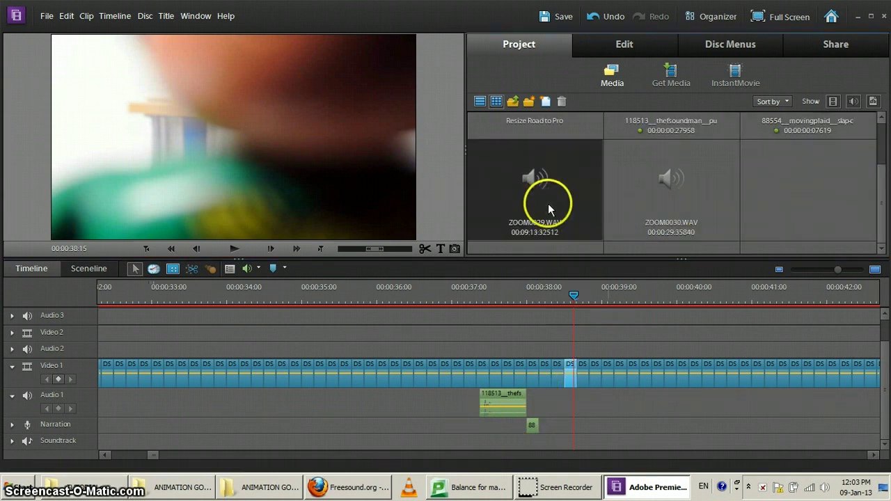
{"action": "left_click", "coordinate": [675, 183]}
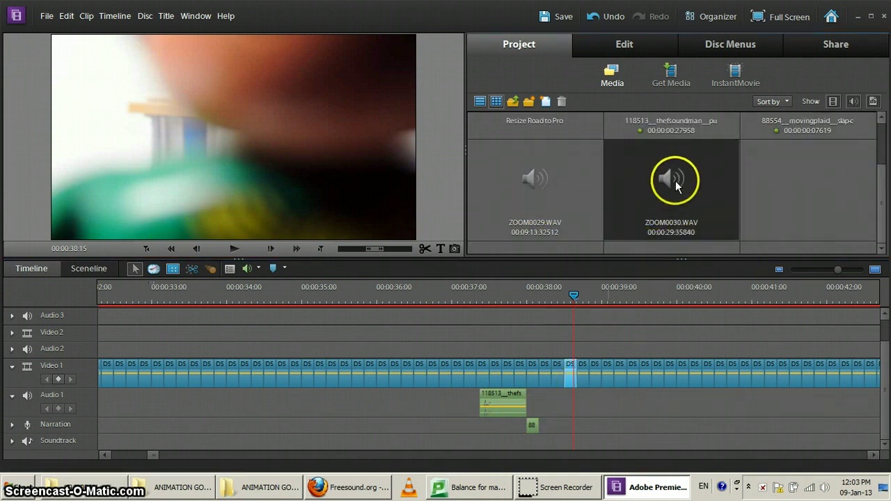
{"action": "double_click", "coordinate": [668, 178]}
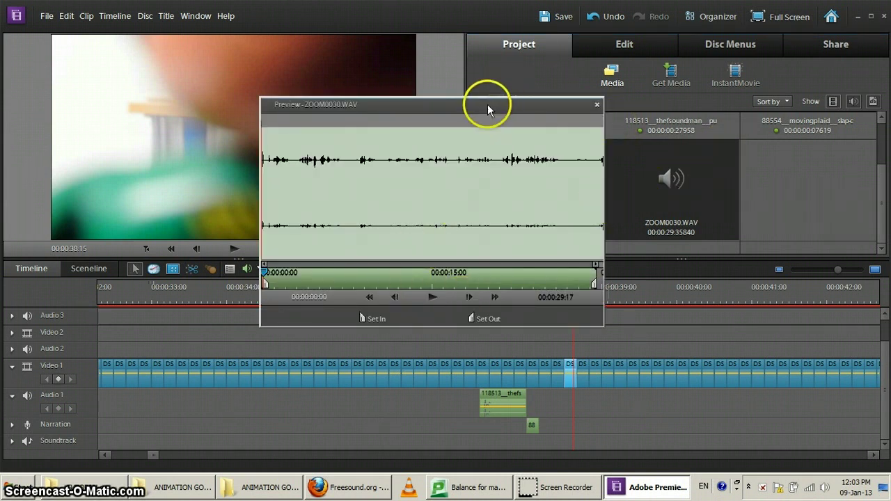
{"action": "left_click_drag", "start_coordinate": [487, 104], "coordinate": [487, 98]}
{"action": "left_click", "coordinate": [430, 290]}
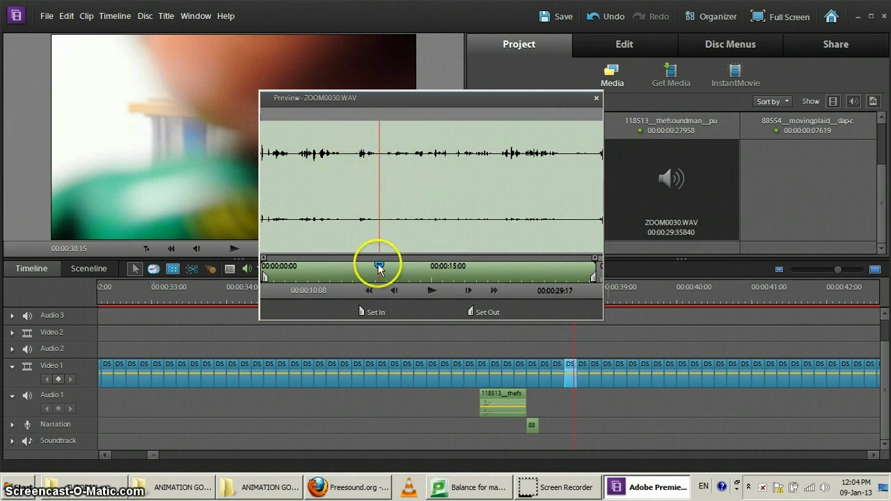
- Set the in and out points to keep a 00:00:04:23 section, then play to check it
{"action": "left_click_drag", "start_coordinate": [380, 268], "coordinate": [348, 267]}
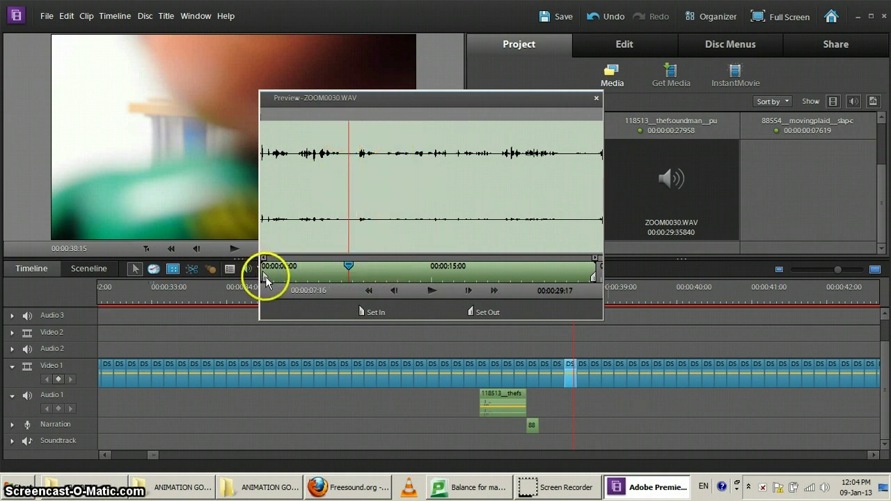
{"action": "left_click_drag", "start_coordinate": [265, 278], "coordinate": [338, 279]}
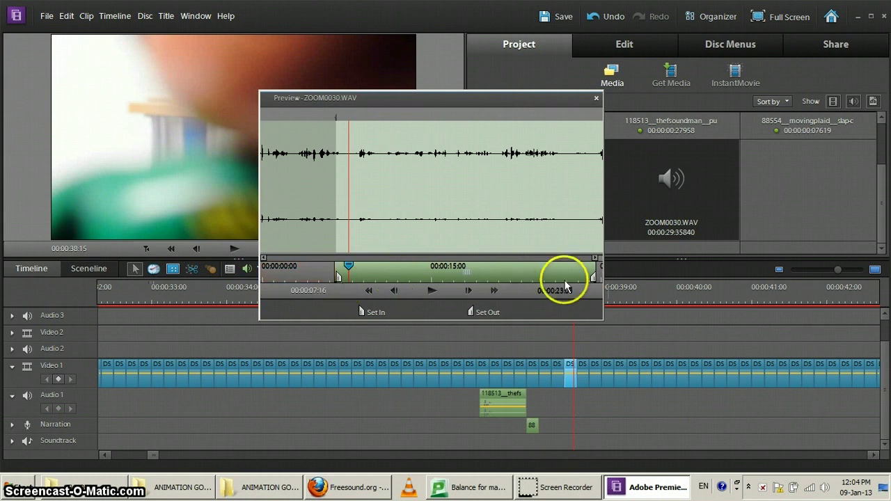
{"action": "mouse_move", "coordinate": [592, 276]}
{"action": "left_mouse_down"}
{"action": "mouse_move", "coordinate": [371, 279]}
{"action": "mouse_move", "coordinate": [387, 278]}
{"action": "left_mouse_up"}
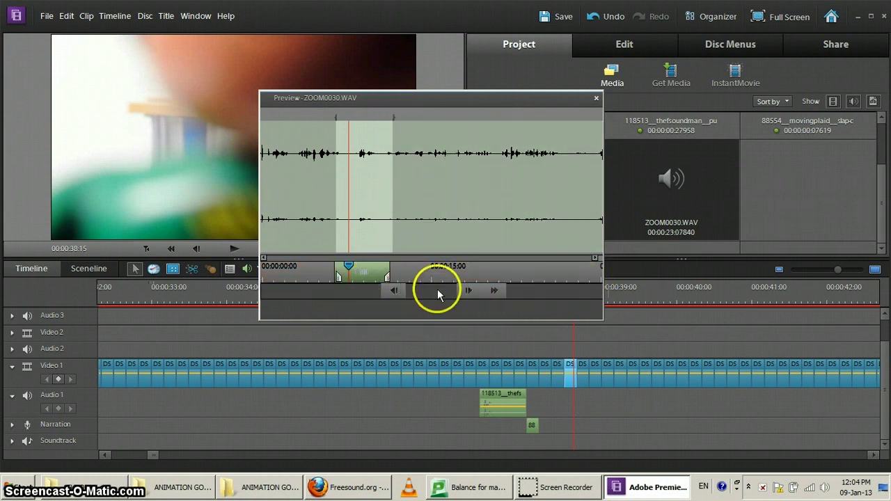
{"action": "left_click", "coordinate": [438, 290]}
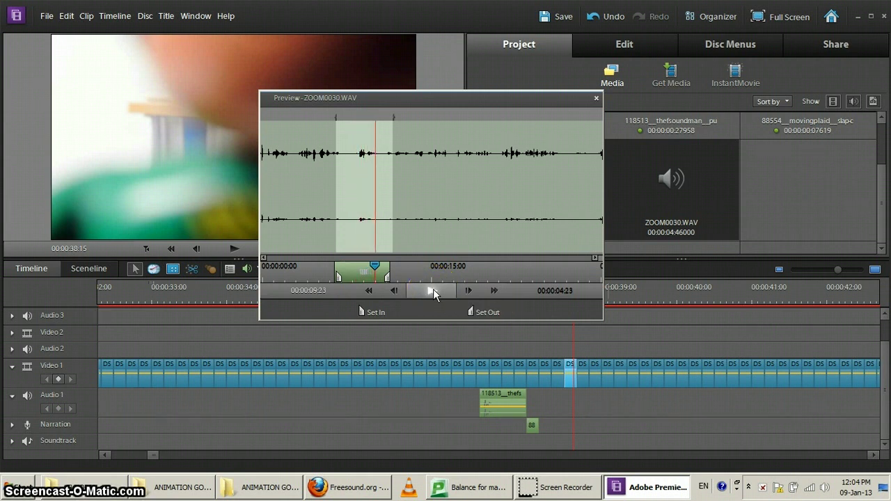
{"action": "left_click", "coordinate": [433, 288]}
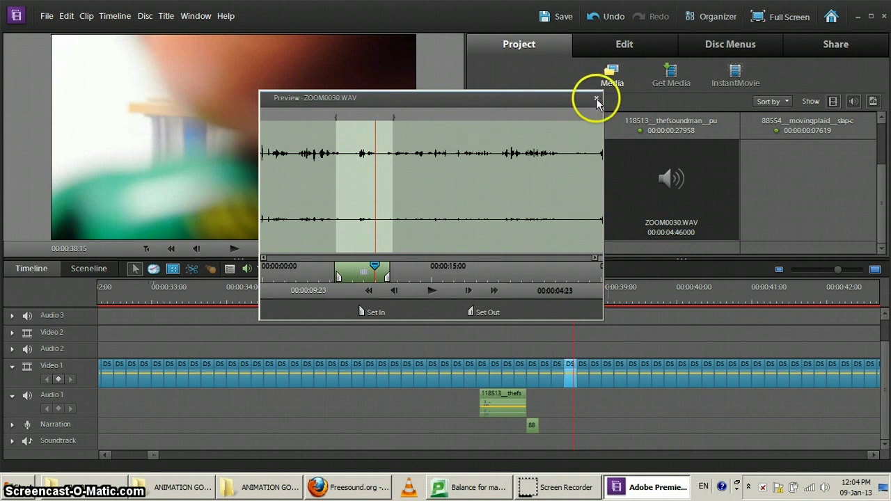
- Drop the trimmed ZOOM0030.WAV clip onto the timeline near 00:00:36 and move it to Audio 2
{"action": "left_click_drag", "start_coordinate": [369, 179], "coordinate": [376, 443]}
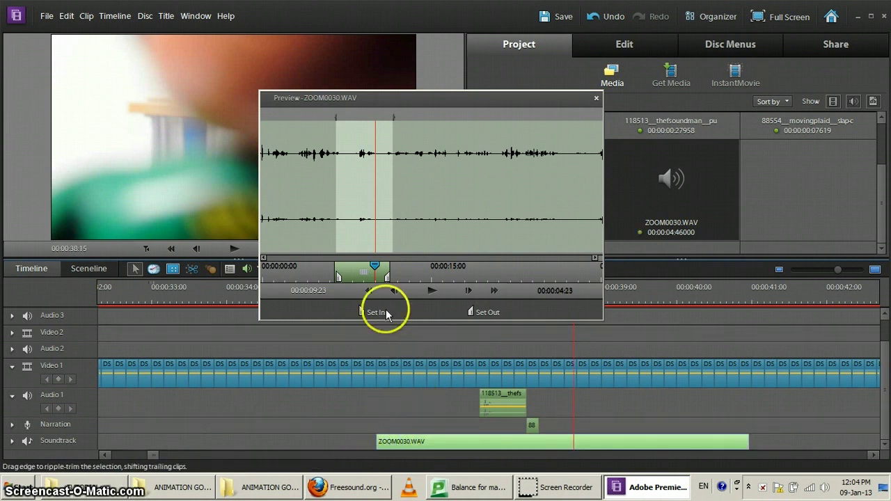
{"action": "left_click_drag", "start_coordinate": [417, 172], "coordinate": [351, 222]}
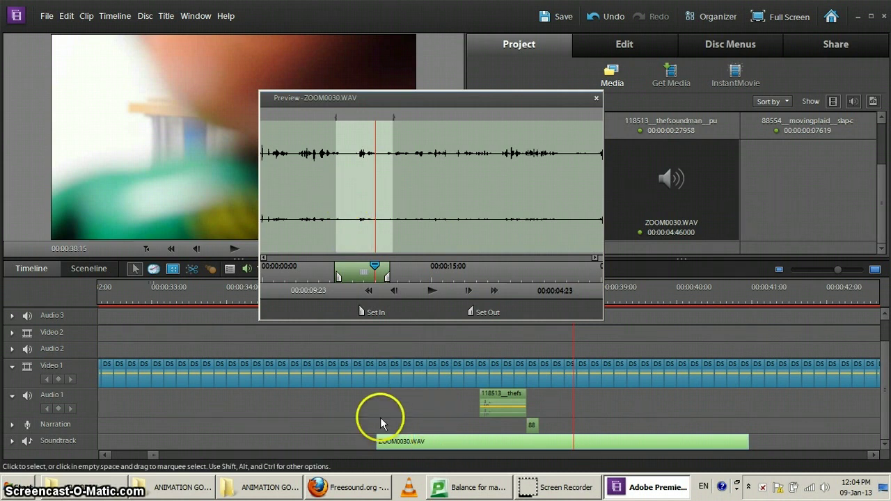
{"action": "left_click", "coordinate": [596, 99]}
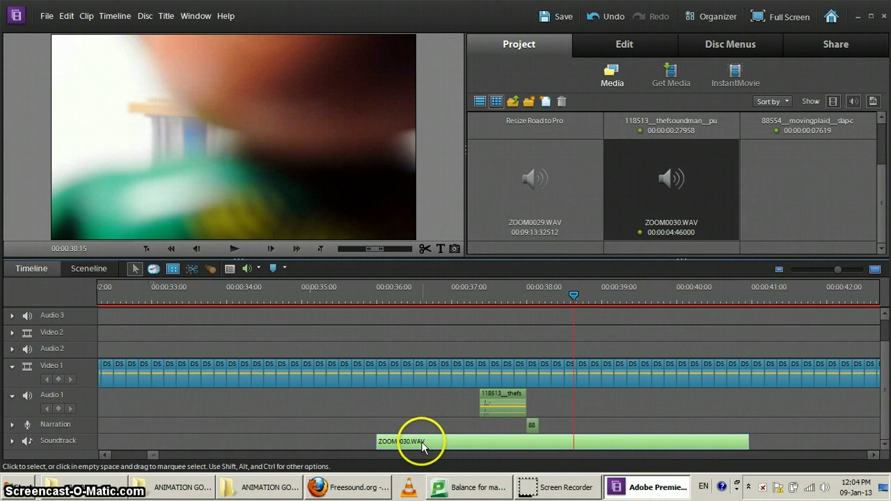
{"action": "left_click_drag", "start_coordinate": [418, 441], "coordinate": [441, 329]}
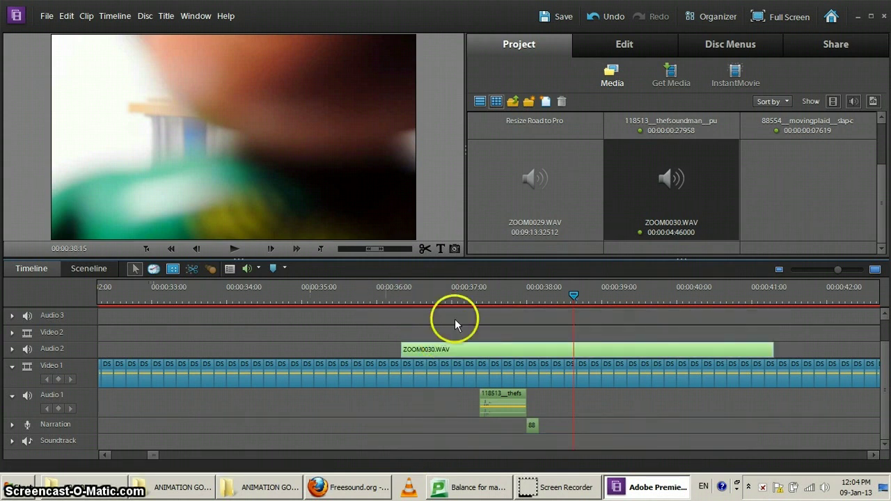
{"action": "left_click", "coordinate": [380, 289]}
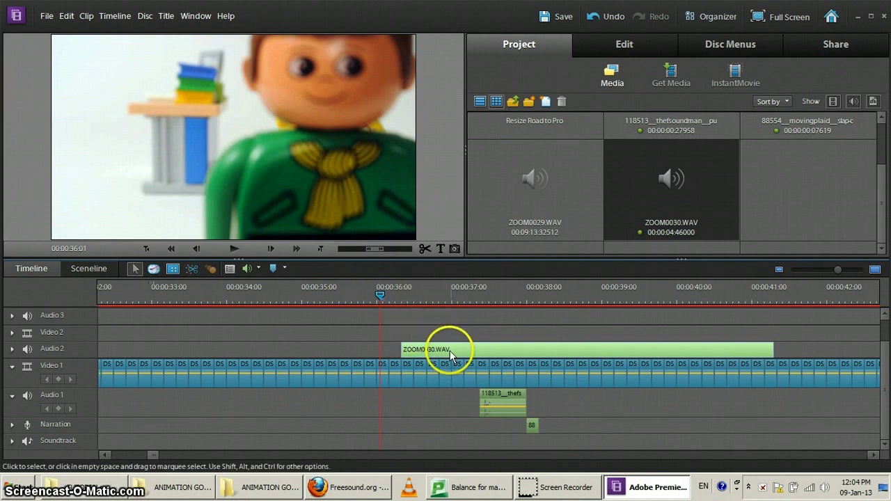
{"action": "key", "text": "space"}
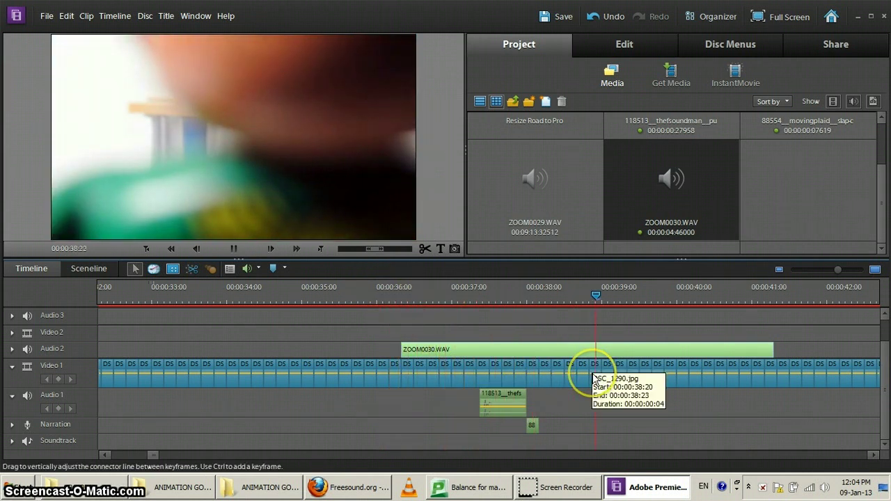
{"action": "key", "text": "space"}
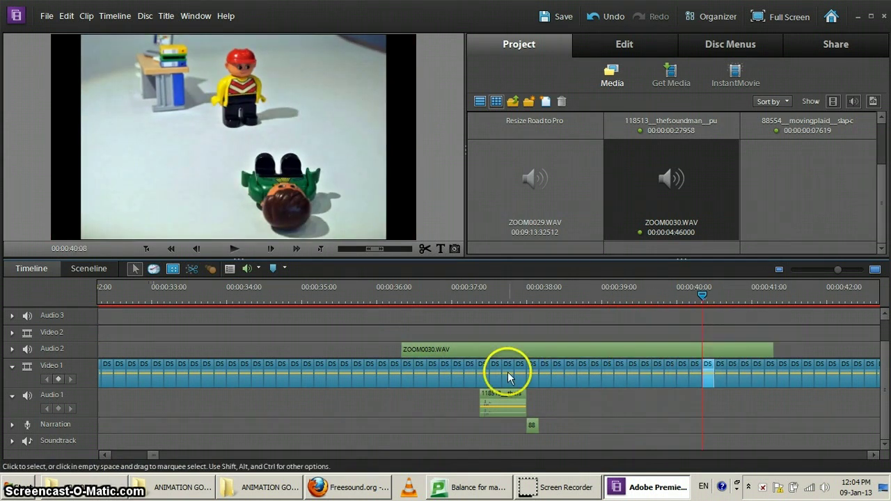
{"action": "left_click", "coordinate": [749, 407]}
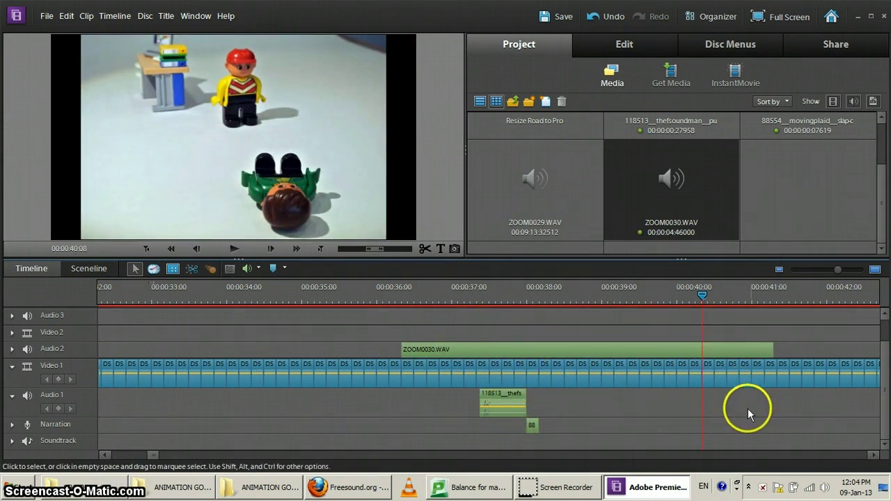